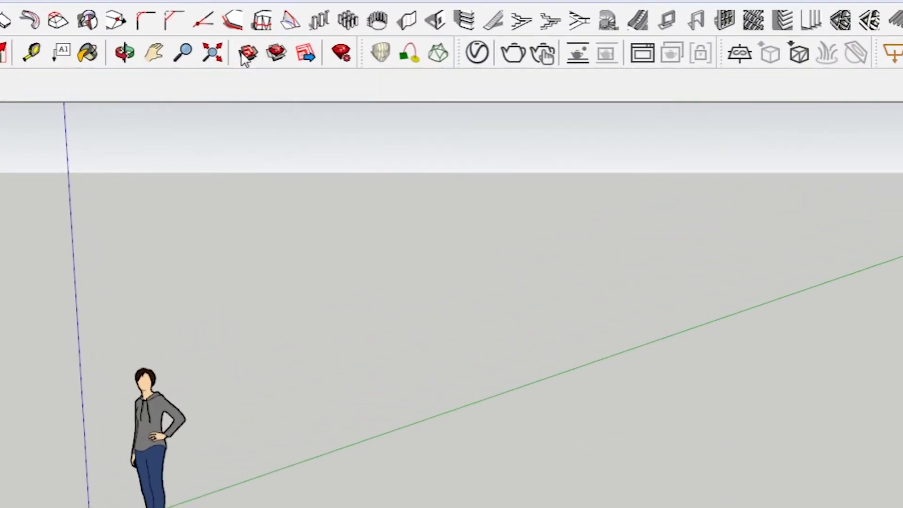
- Search 3D Warehouse for 'uncle sam' and load the Uncle Sang model straight into the scene
{"action": "left_click", "coordinate": [244, 56]}
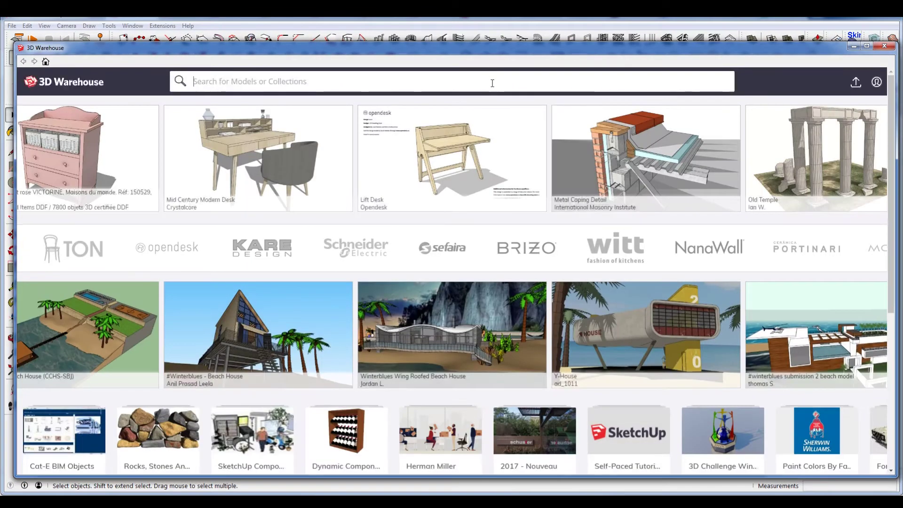
{"action": "left_click", "coordinate": [493, 83]}
{"action": "type", "text": "uncle sa"}
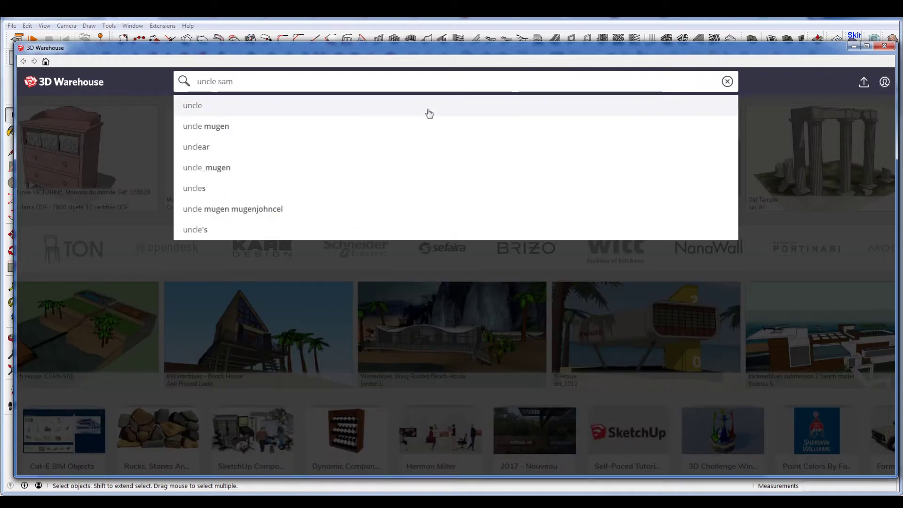
{"action": "type", "text": "m"}
{"action": "left_click", "coordinate": [245, 104]}
{"action": "left_click_drag", "start_coordinate": [245, 109], "coordinate": [365, 100]}
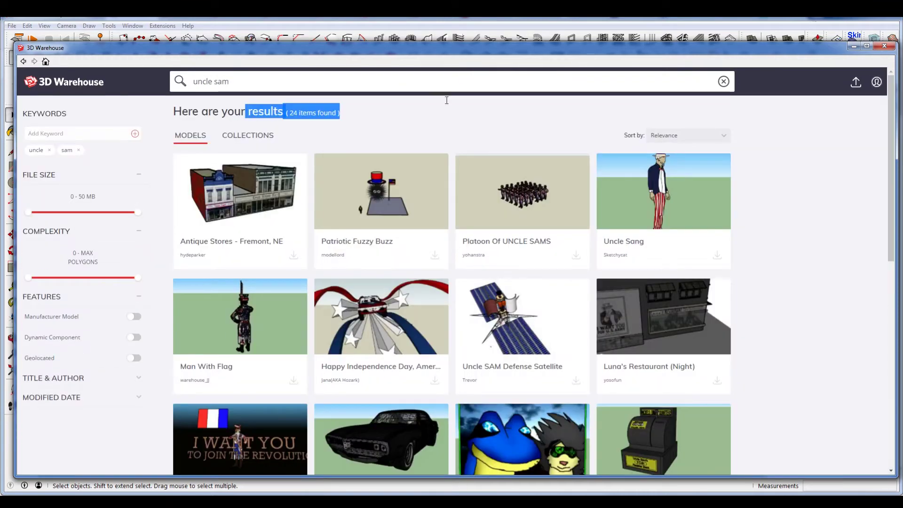
{"action": "left_click", "coordinate": [622, 240]}
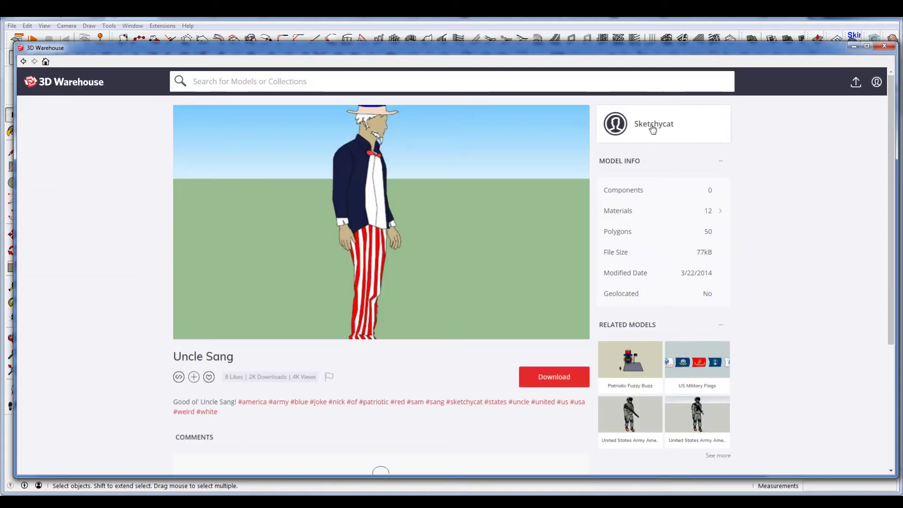
{"action": "left_click", "coordinate": [553, 390]}
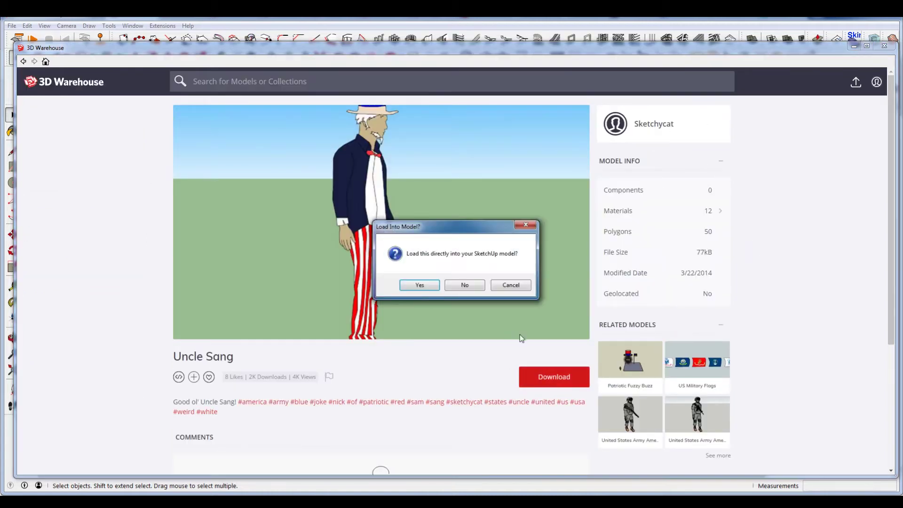
{"action": "left_click", "coordinate": [419, 285]}
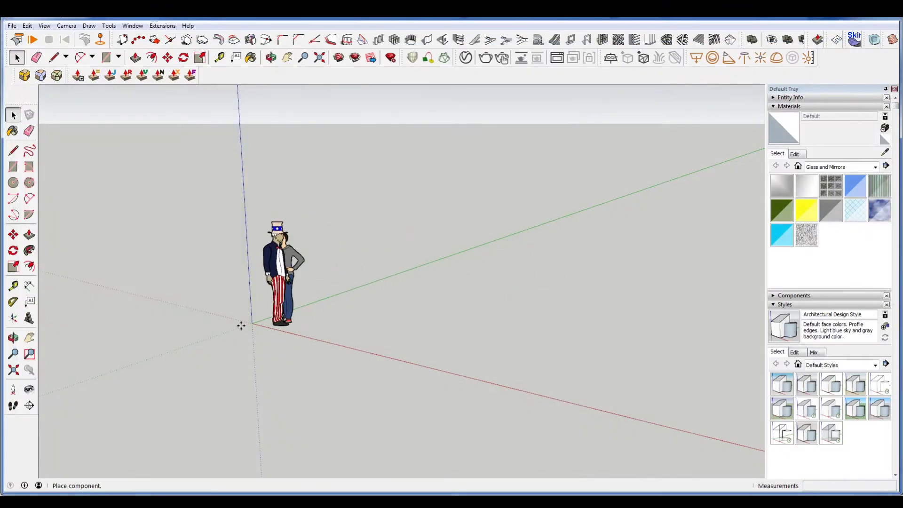
- Place Uncle Sam at the origin and delete the default woman figure
{"action": "left_click", "coordinate": [231, 330]}
{"action": "key", "text": "space"}
{"action": "left_click", "coordinate": [346, 234]}
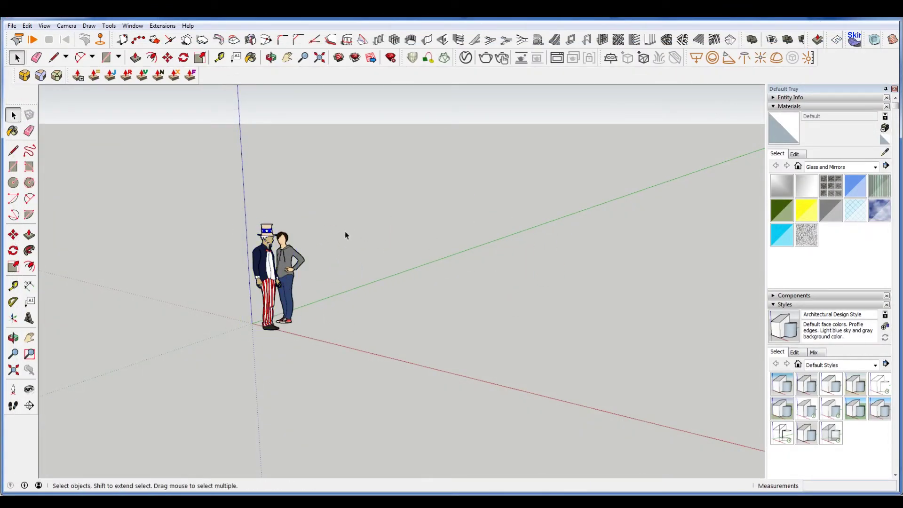
{"action": "left_click", "coordinate": [292, 263]}
{"action": "key", "text": "Delete"}
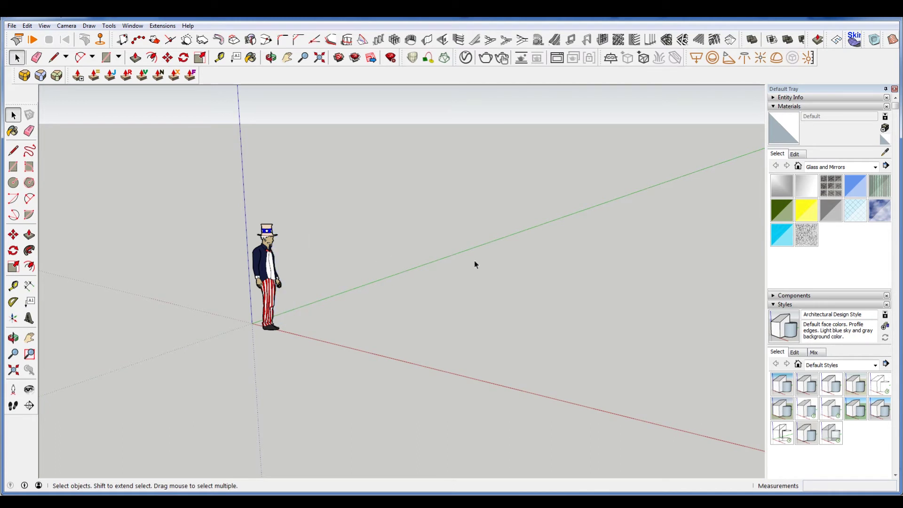
- Draw a small circle on the ground and push/pull it into a thin disc
{"action": "key", "text": "c"}
{"action": "scroll", "coordinate": [312, 317], "scroll_direction": "up", "scroll_amount": 3}
{"action": "scroll", "coordinate": [314, 314], "scroll_direction": "up", "scroll_amount": 2}
{"action": "left_click", "coordinate": [317, 320]}
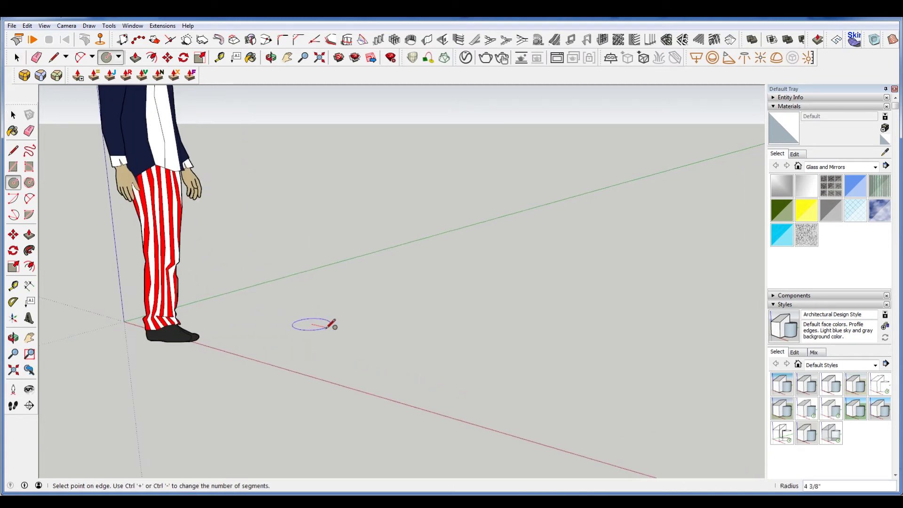
{"action": "left_click", "coordinate": [331, 324]}
{"action": "scroll", "coordinate": [318, 325], "scroll_direction": "up", "scroll_amount": 2}
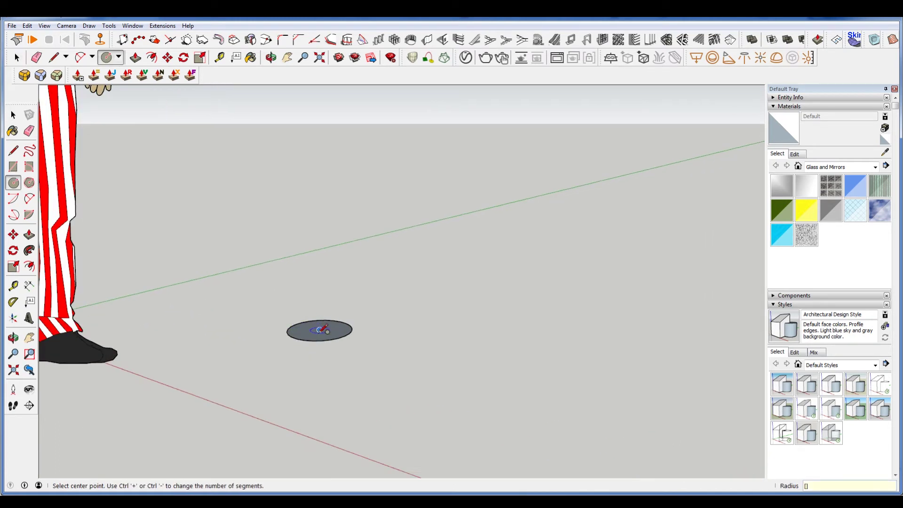
{"action": "key", "text": "p"}
{"action": "left_click", "coordinate": [314, 334]}
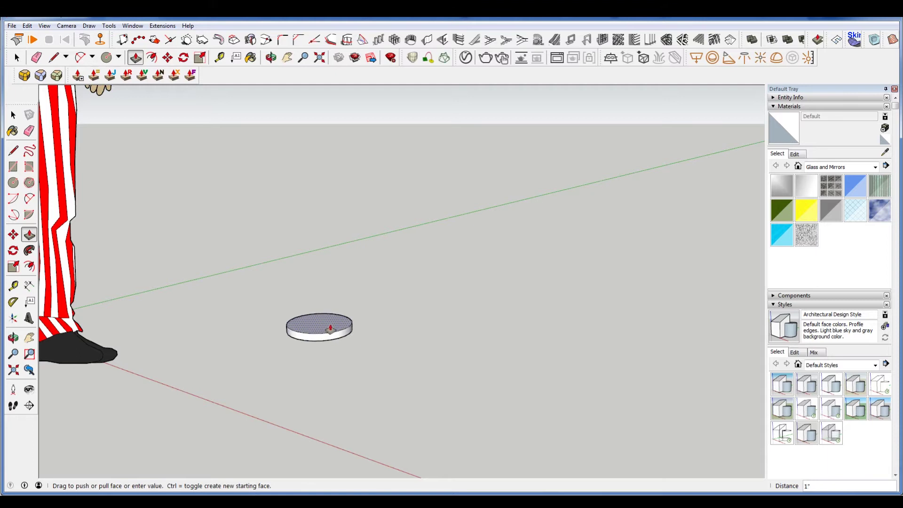
{"action": "left_click", "coordinate": [379, 329]}
{"action": "scroll", "coordinate": [332, 323], "scroll_direction": "up", "scroll_amount": 2}
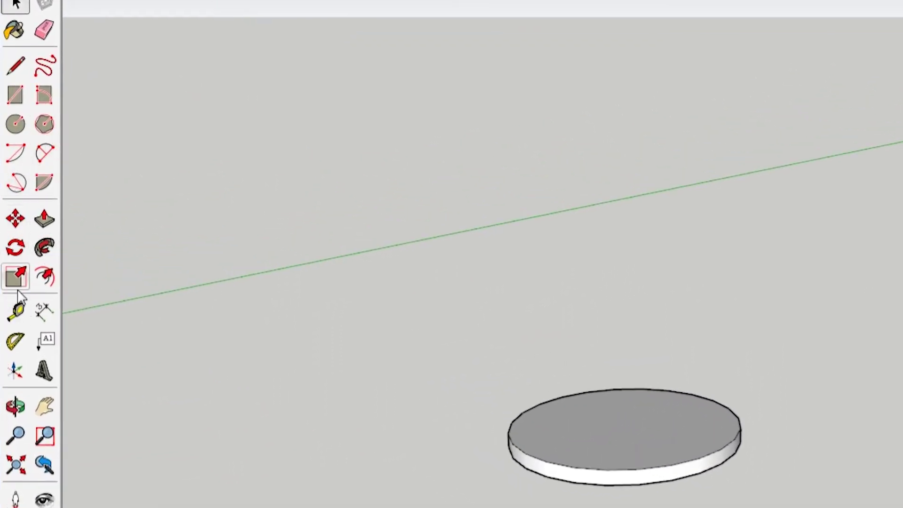
- Offset the disc's edge inward and pull the inner circle up about 19' into a pole
{"action": "left_click", "coordinate": [44, 282]}
{"action": "left_click", "coordinate": [739, 426]}
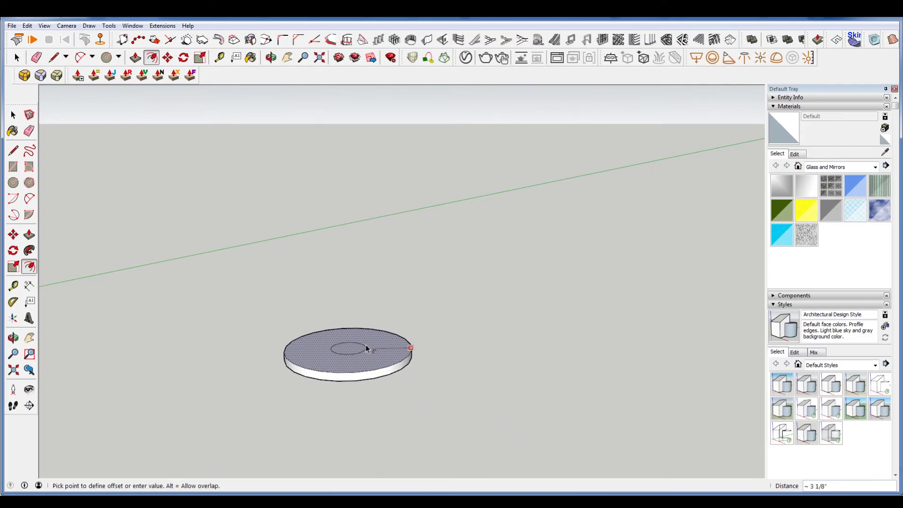
{"action": "left_click", "coordinate": [365, 348]}
{"action": "key", "text": "p"}
{"action": "left_click", "coordinate": [353, 348]}
{"action": "scroll", "coordinate": [396, 275], "scroll_direction": "down", "scroll_amount": 4}
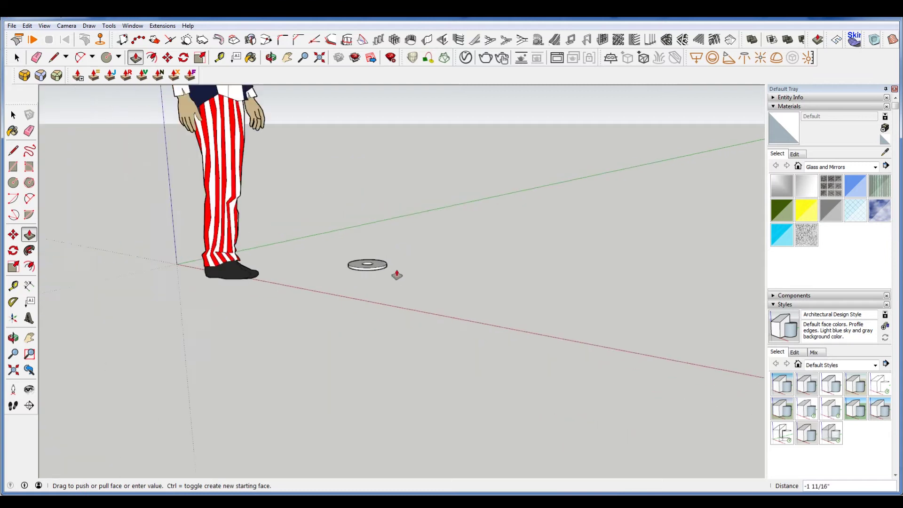
{"action": "scroll", "coordinate": [396, 275], "scroll_direction": "down", "scroll_amount": 5}
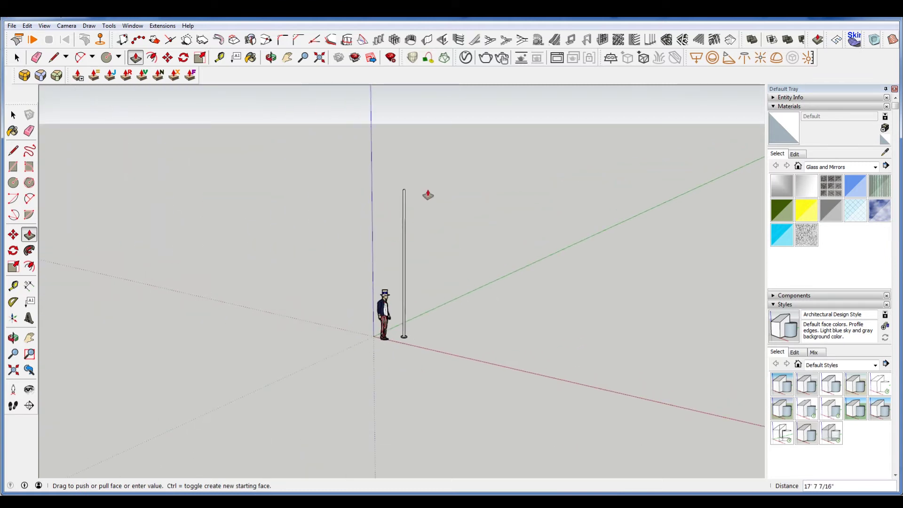
{"action": "left_click", "coordinate": [431, 178]}
- Tilt the view down onto the pole and select its top face
{"action": "key", "text": "space"}
{"action": "scroll", "coordinate": [408, 155], "scroll_direction": "up", "scroll_amount": 10}
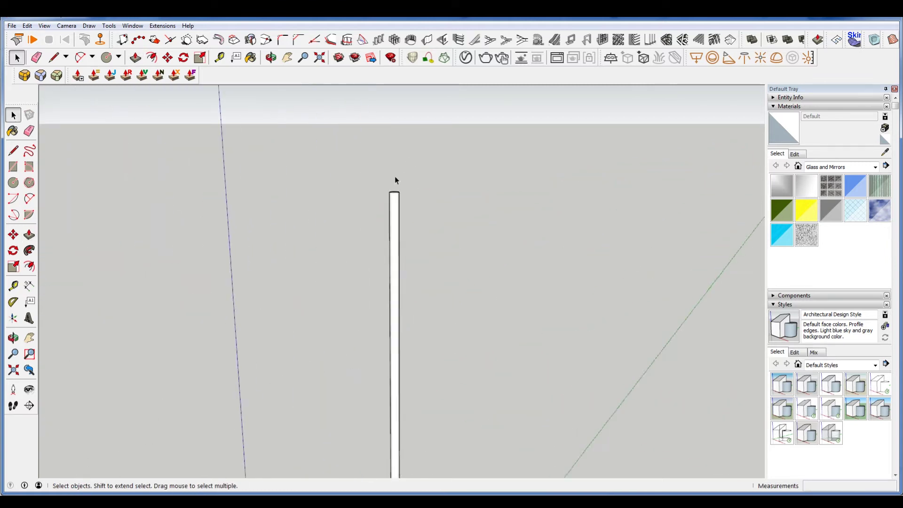
{"action": "middle_click_drag", "start_coordinate": [410, 230], "coordinate": [381, 232]}
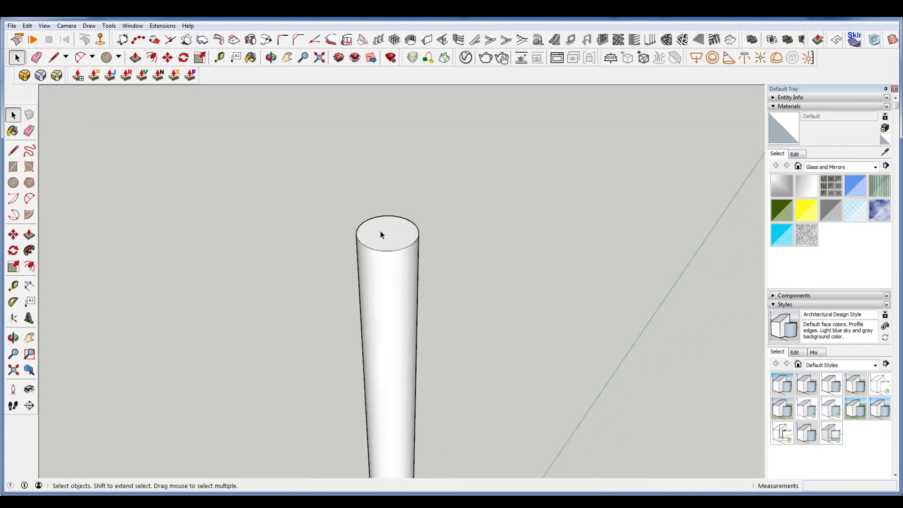
{"action": "left_click", "coordinate": [380, 232]}
- Copy the pole's top circle upward so it floats above the pole
{"action": "key", "text": "m"}
{"action": "left_click", "coordinate": [380, 232]}
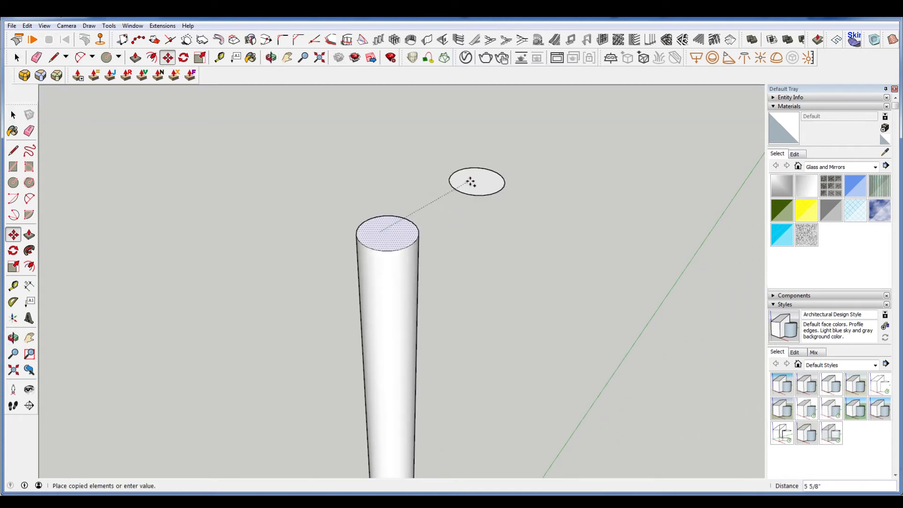
{"action": "key", "text": "ctrl"}
{"action": "scroll", "coordinate": [492, 162], "scroll_direction": "up", "scroll_amount": 5}
{"action": "scroll", "coordinate": [500, 168], "scroll_direction": "down", "scroll_amount": 4}
{"action": "left_click", "coordinate": [504, 170]}
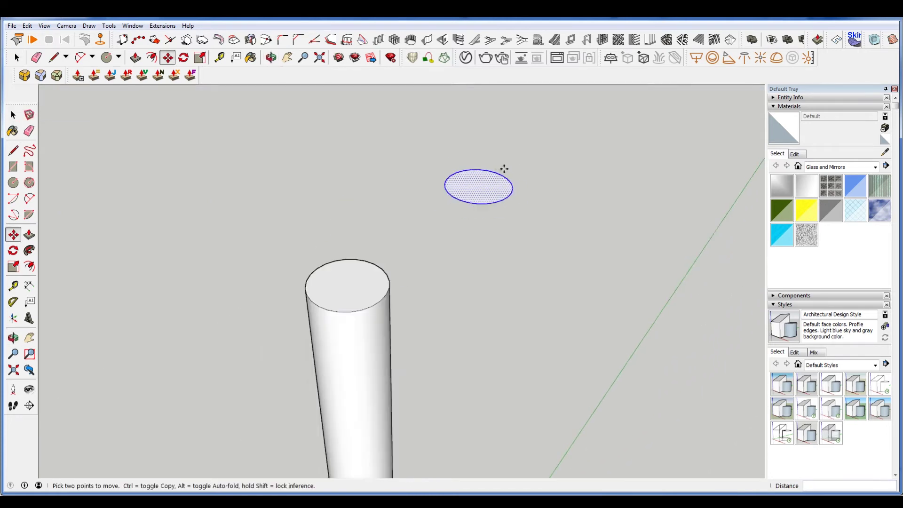
{"action": "key", "text": "space"}
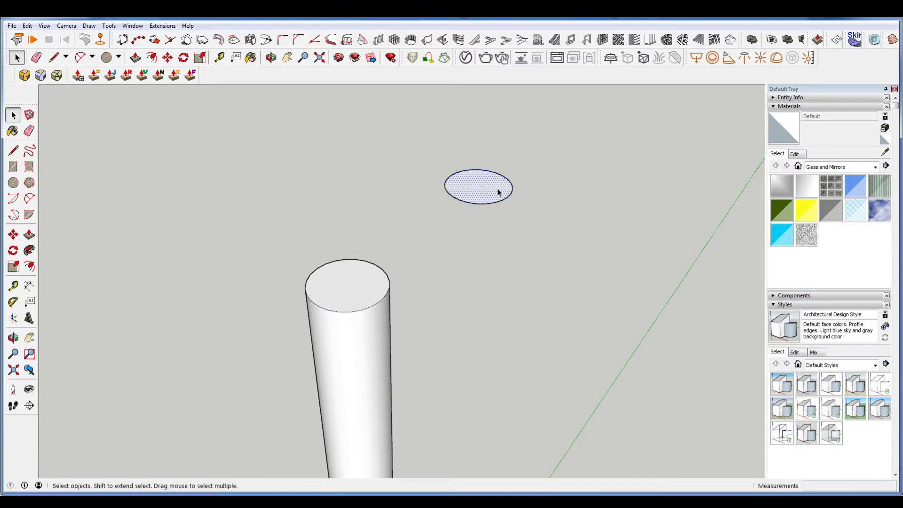
- Draw an upright circle centred on the copied flat circle, crossing it
{"action": "key", "text": "c"}
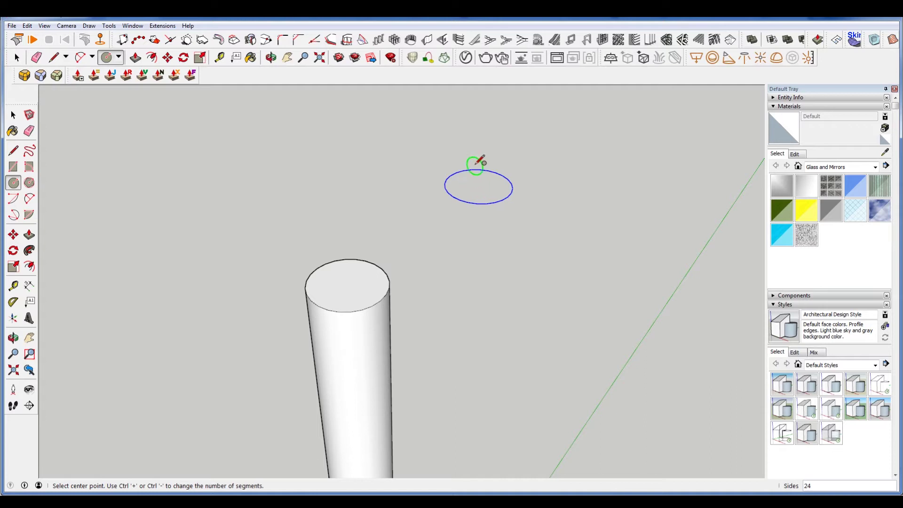
{"action": "key", "text": "space"}
{"action": "key", "text": "l"}
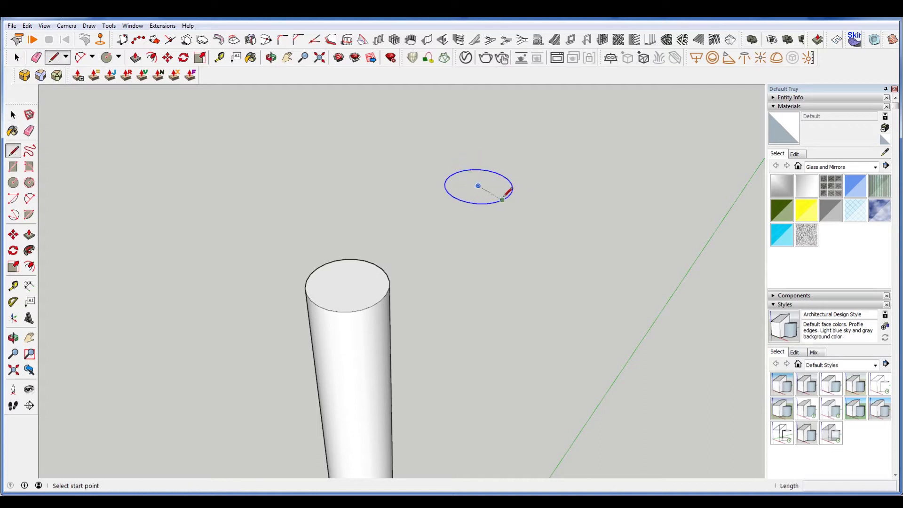
{"action": "left_click", "coordinate": [502, 200]}
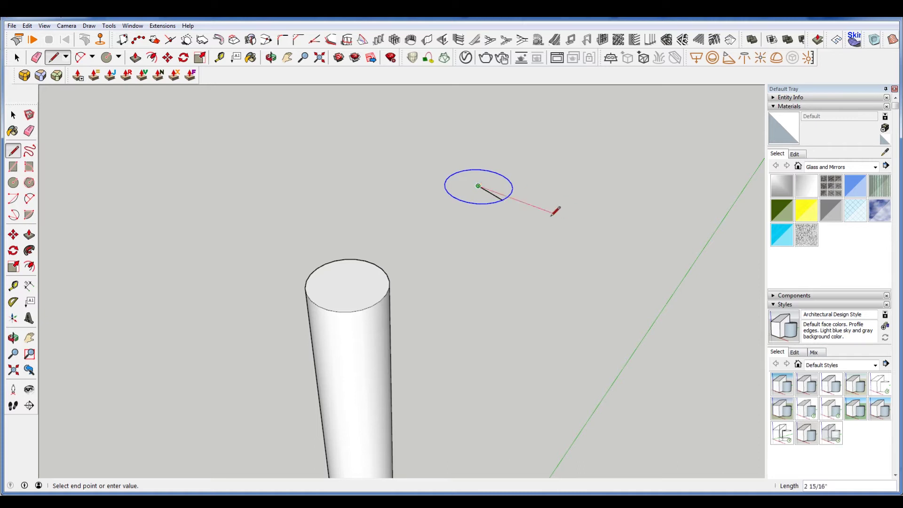
{"action": "key", "text": "space"}
{"action": "key", "text": "c"}
{"action": "left_click", "coordinate": [478, 186]}
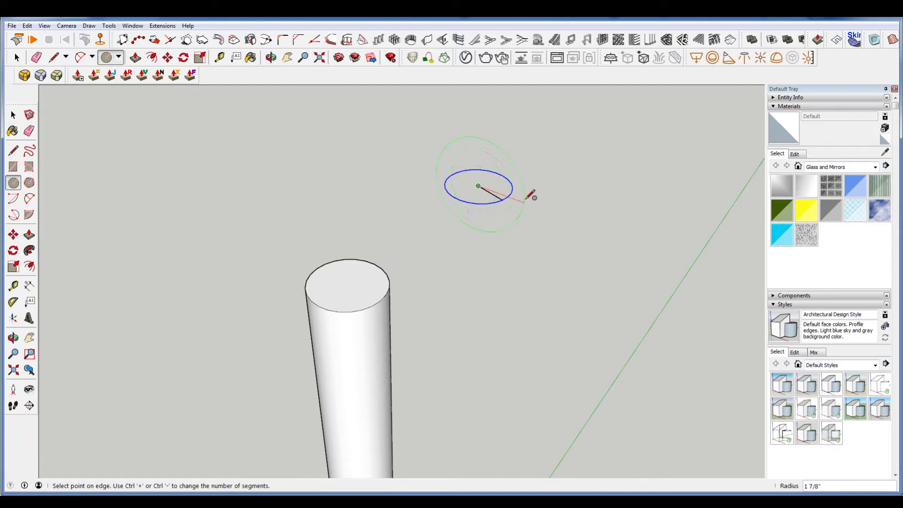
{"action": "left_click", "coordinate": [508, 196]}
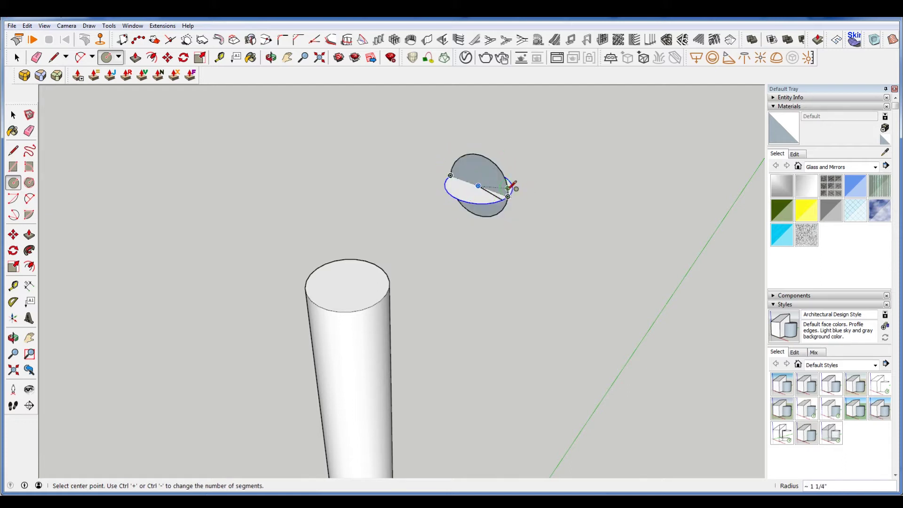
{"action": "scroll", "coordinate": [508, 188], "scroll_direction": "up", "scroll_amount": 3}
{"action": "key", "text": "space"}
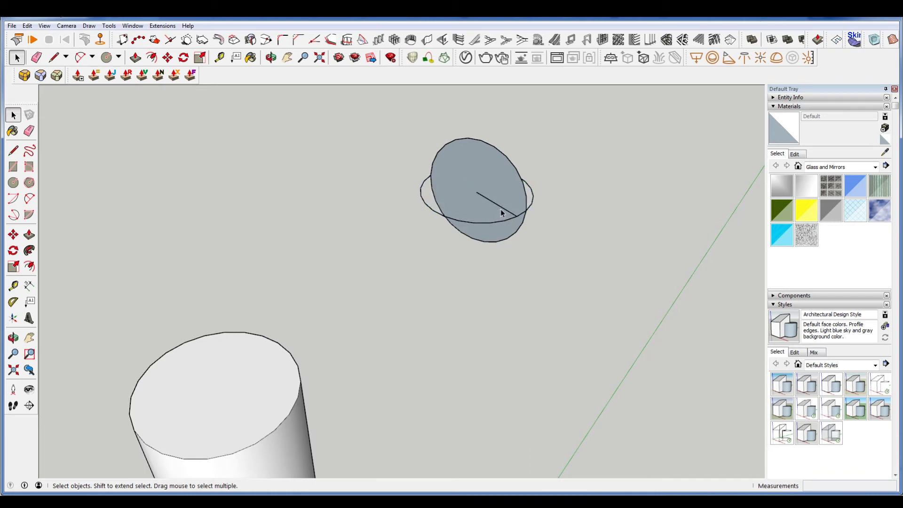
- Sweep the upright circle along the flat circle with Follow Me to form a sphere
{"action": "left_click", "coordinate": [505, 202]}
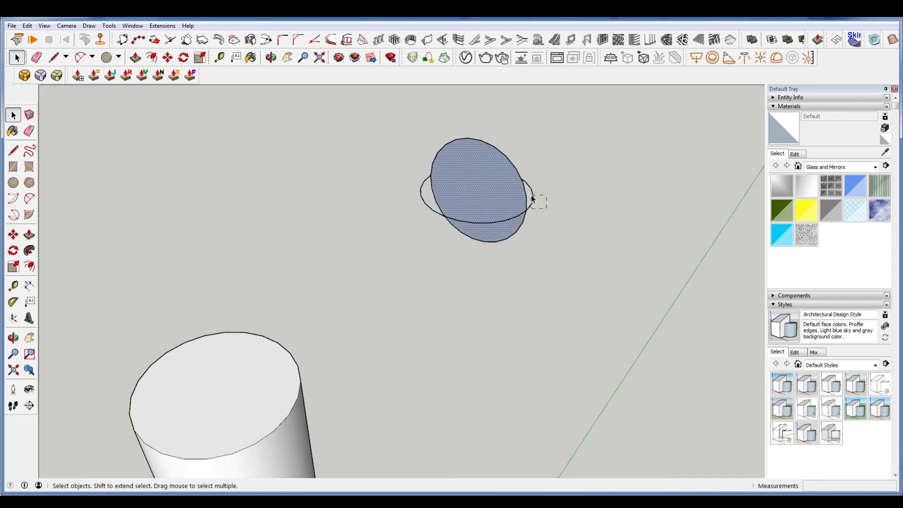
{"action": "left_click", "coordinate": [532, 199]}
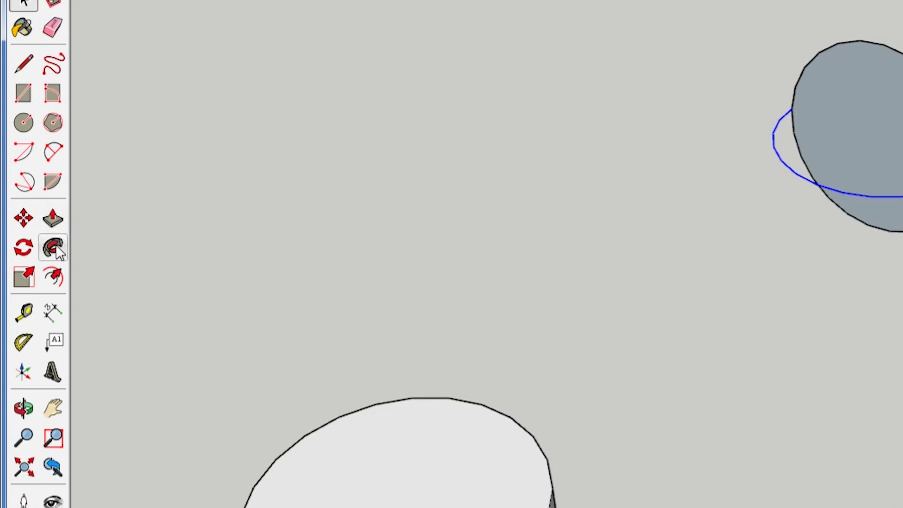
{"action": "left_click", "coordinate": [56, 248]}
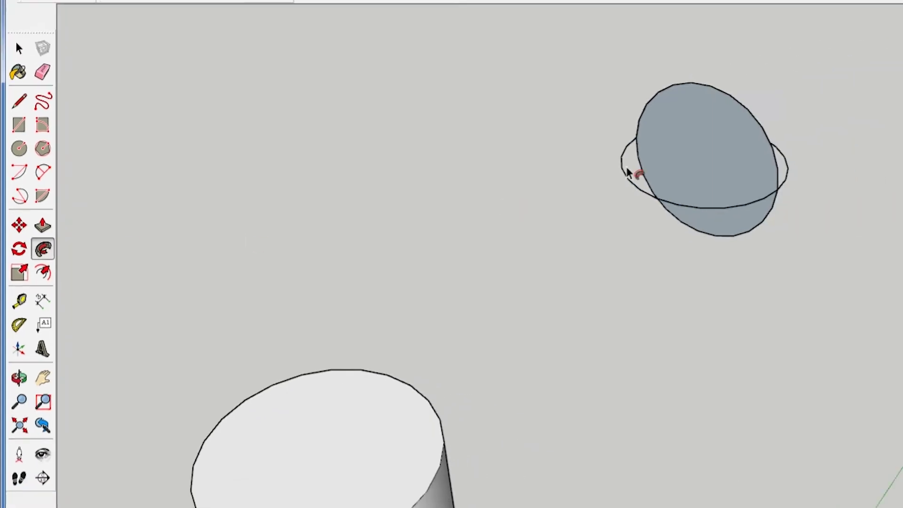
{"action": "left_click", "coordinate": [802, 149]}
{"action": "key", "text": "space"}
- Orbit around the sphere and reverse its faces so they point outward
{"action": "key", "text": "o"}
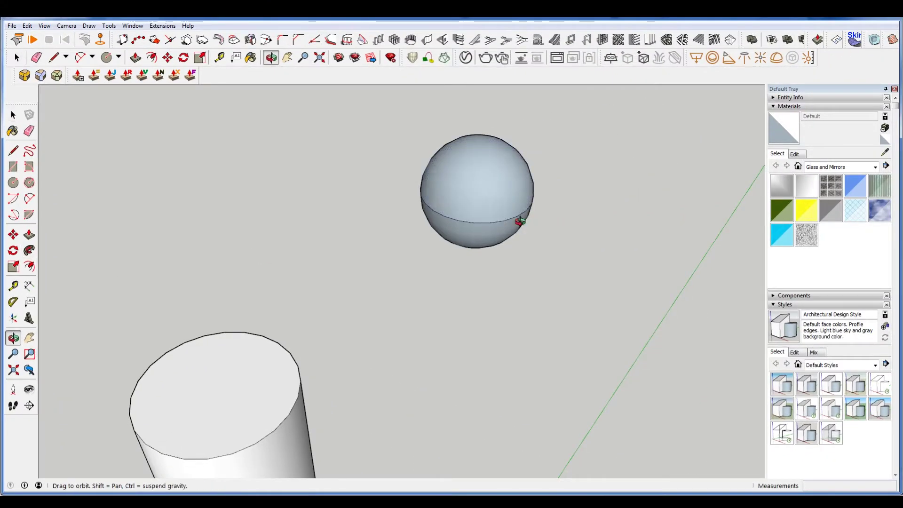
{"action": "left_click_drag", "start_coordinate": [520, 221], "coordinate": [504, 197]}
{"action": "key", "text": "space"}
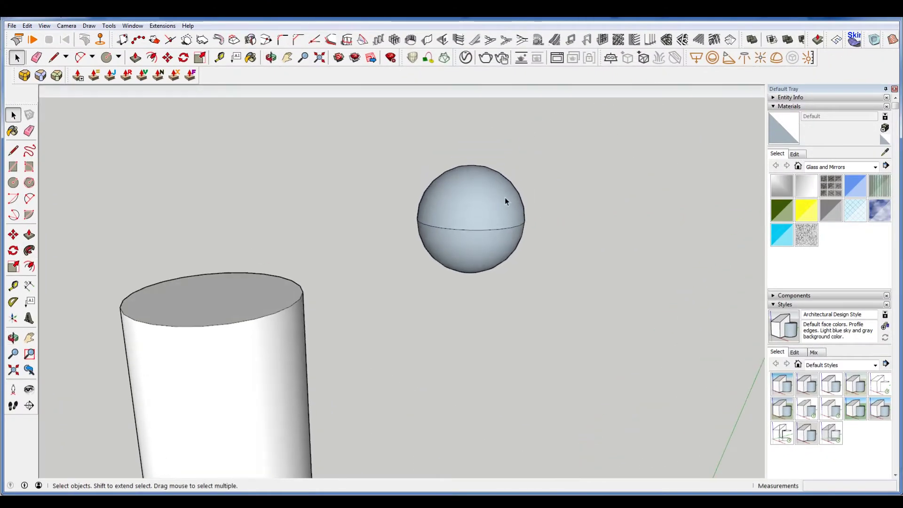
{"action": "key", "text": "e"}
{"action": "key", "text": "space"}
{"action": "right_click", "coordinate": [487, 219]}
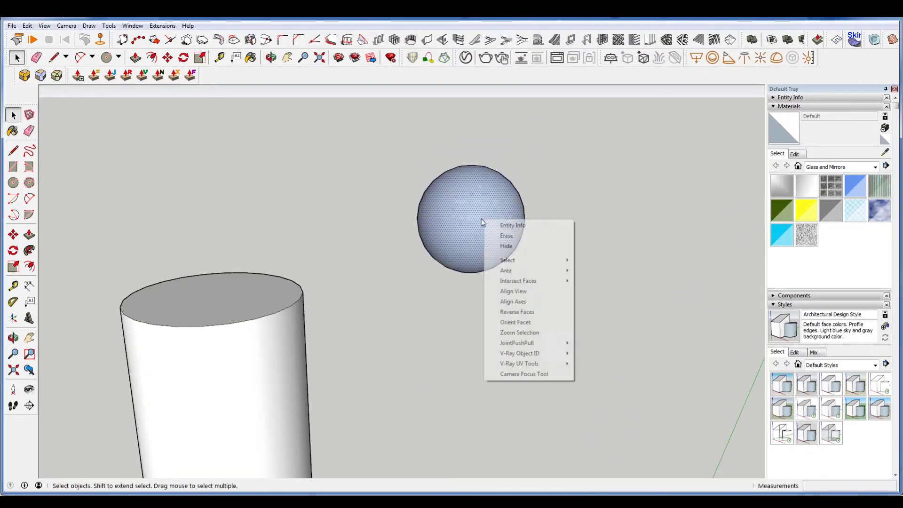
{"action": "left_click", "coordinate": [535, 310]}
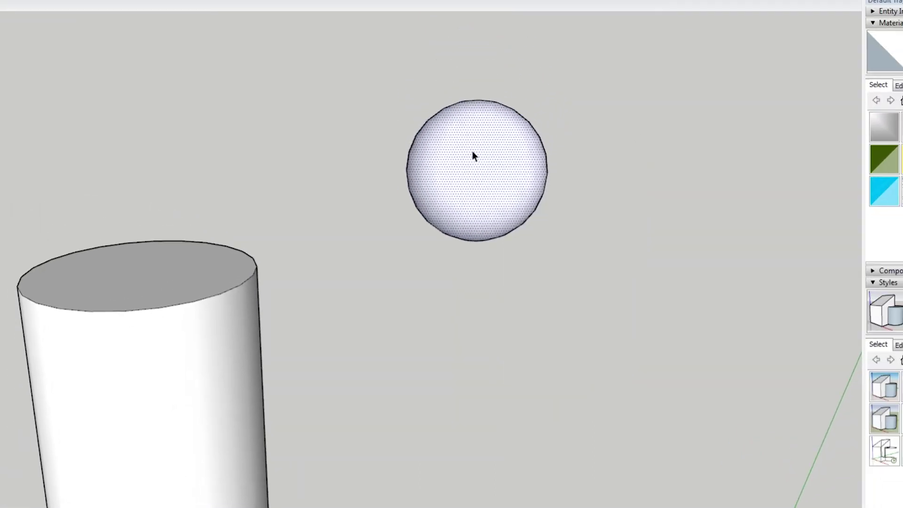
- Select the entire sphere and make it a group
{"action": "triple_click", "coordinate": [472, 151]}
{"action": "right_click", "coordinate": [472, 151]}
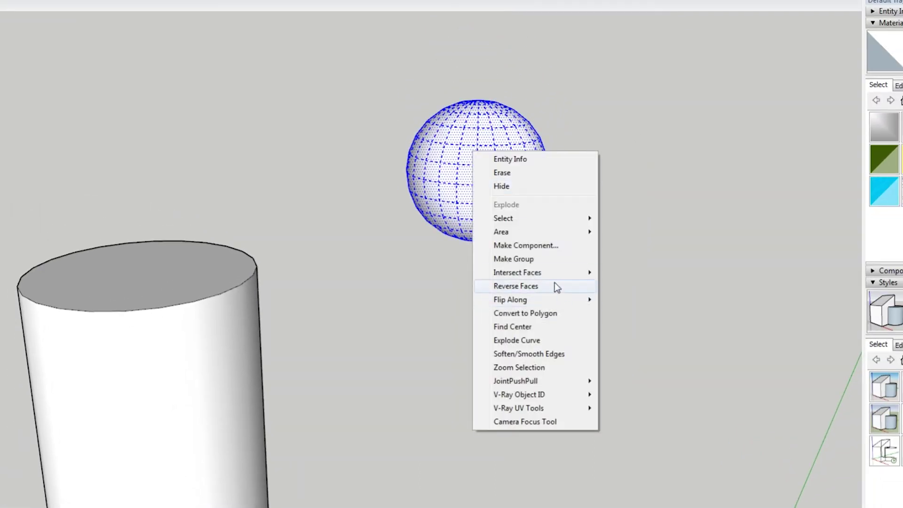
{"action": "left_click", "coordinate": [543, 259]}
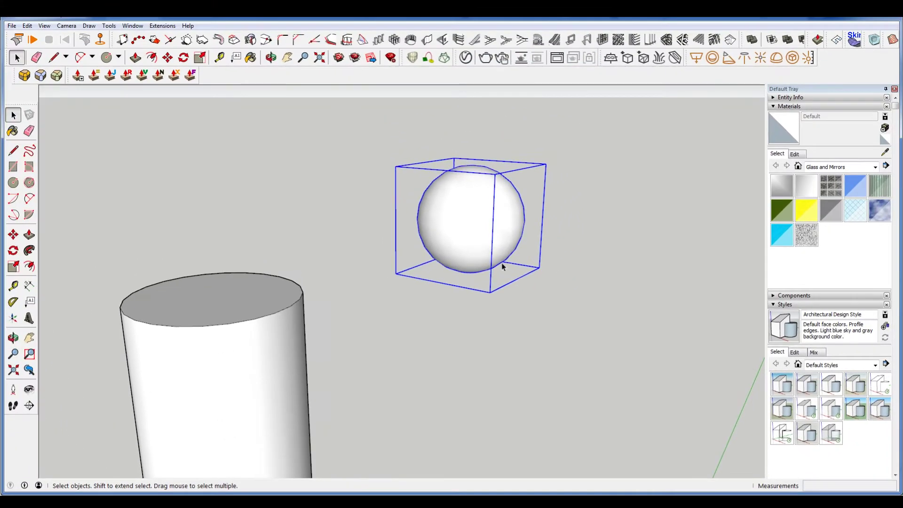
{"action": "key", "text": "o"}
{"action": "left_click_drag", "start_coordinate": [489, 282], "coordinate": [478, 403]}
- Move the sphere group down onto the cylinder's top
{"action": "key", "text": "m"}
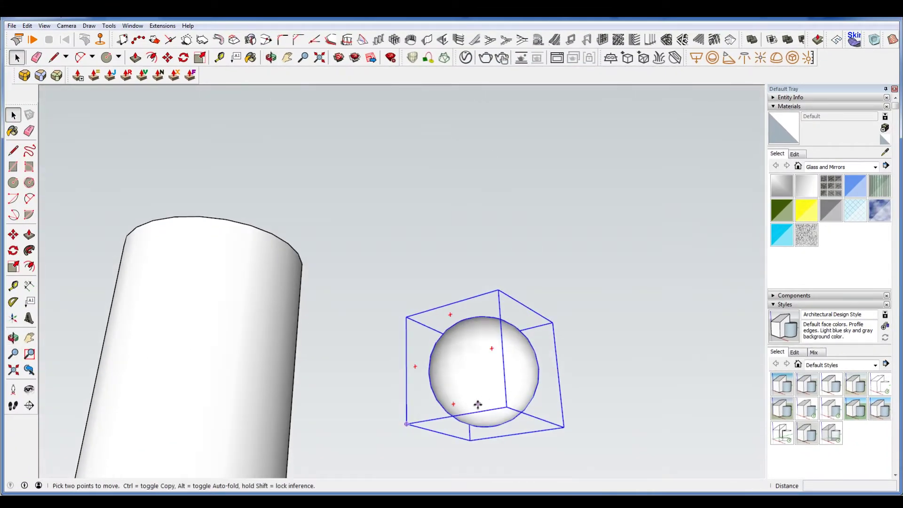
{"action": "left_click", "coordinate": [484, 425]}
{"action": "middle_click_drag", "start_coordinate": [254, 246], "coordinate": [221, 264]}
{"action": "scroll", "coordinate": [221, 263], "scroll_direction": "down", "scroll_amount": 3}
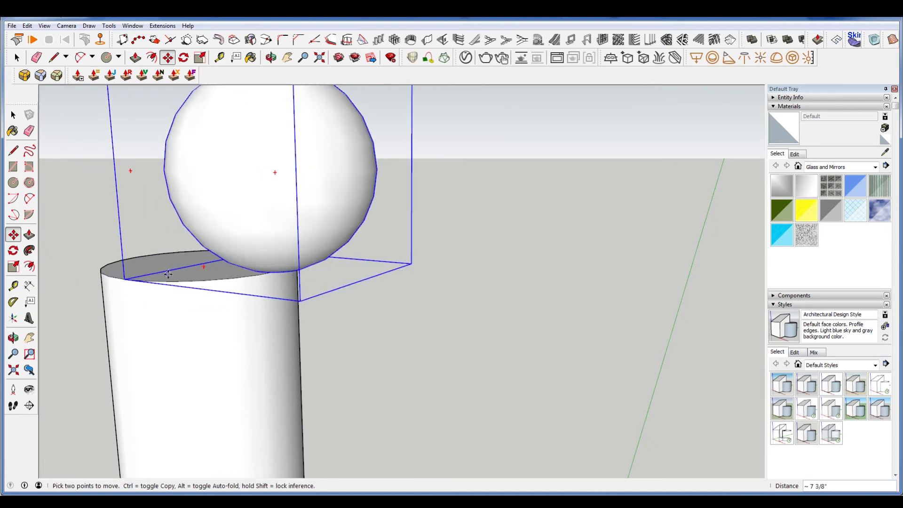
{"action": "middle_click_drag", "start_coordinate": [184, 274], "coordinate": [377, 355]}
{"action": "scroll", "coordinate": [383, 338], "scroll_direction": "down", "scroll_amount": 4}
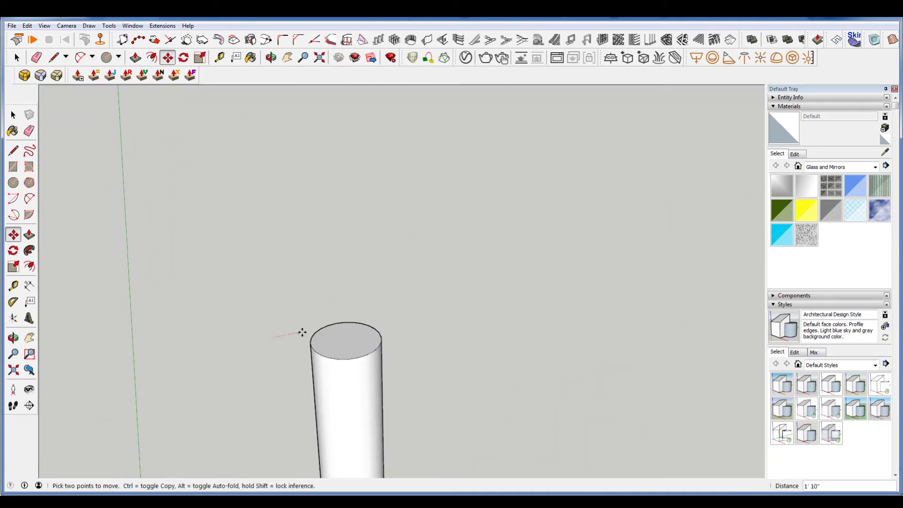
{"action": "key", "text": "Escape"}
{"action": "middle_click_drag", "start_coordinate": [375, 333], "coordinate": [362, 263]}
{"action": "left_click", "coordinate": [380, 331]}
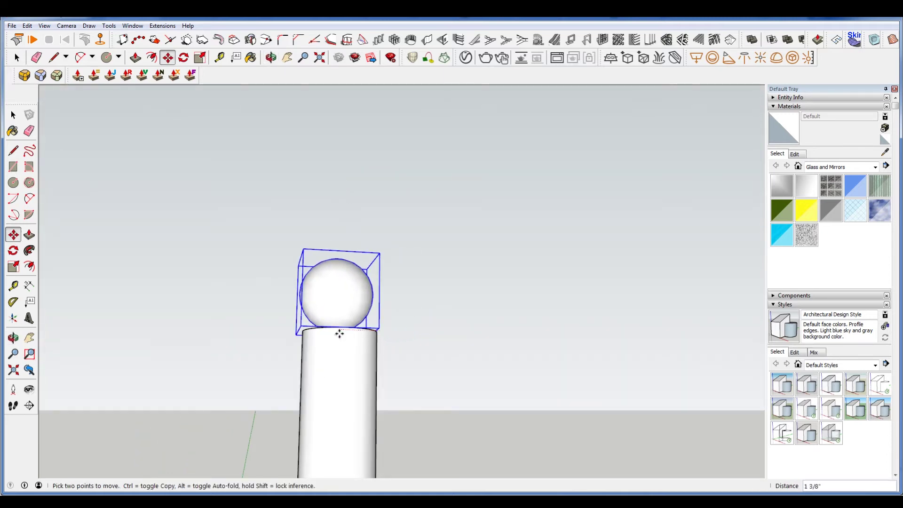
{"action": "middle_click_drag", "start_coordinate": [343, 328], "coordinate": [437, 390]}
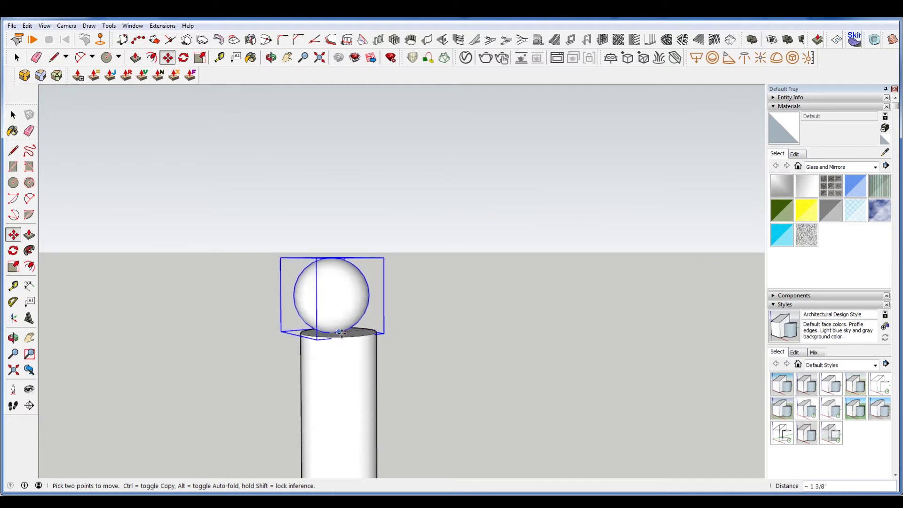
{"action": "left_click", "coordinate": [342, 332]}
{"action": "middle_click_drag", "start_coordinate": [343, 332], "coordinate": [506, 404]}
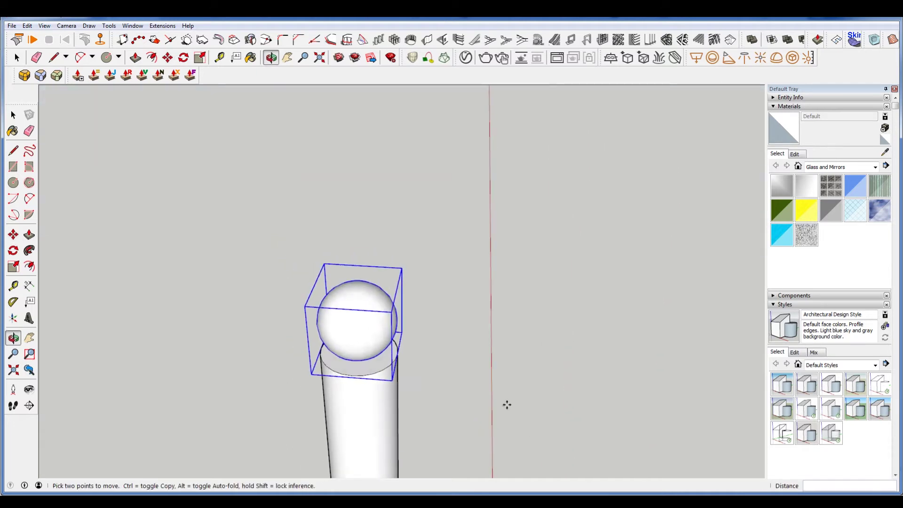
{"action": "key", "text": "space"}
- Scale the cylinder's top face down (about 0.43) to taper the pole
{"action": "left_click", "coordinate": [260, 288]}
{"action": "left_click", "coordinate": [366, 376]}
{"action": "middle_click_drag", "start_coordinate": [366, 376], "coordinate": [437, 288]}
{"action": "key", "text": "s"}
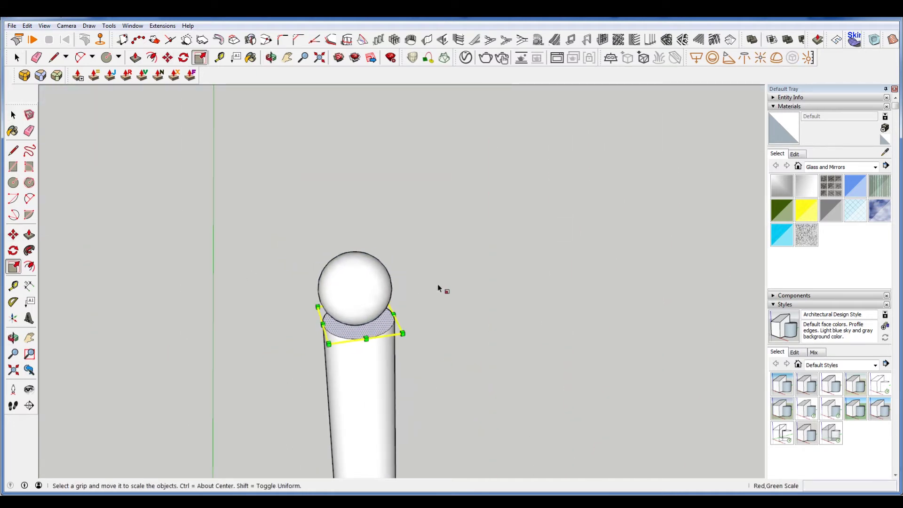
{"action": "left_click_drag", "start_coordinate": [402, 334], "coordinate": [381, 322]}
{"action": "middle_click_drag", "start_coordinate": [402, 333], "coordinate": [466, 268]}
- Adjust the tapered column's geometry with the Move tool
{"action": "key", "text": "m"}
{"action": "left_click", "coordinate": [466, 268]}
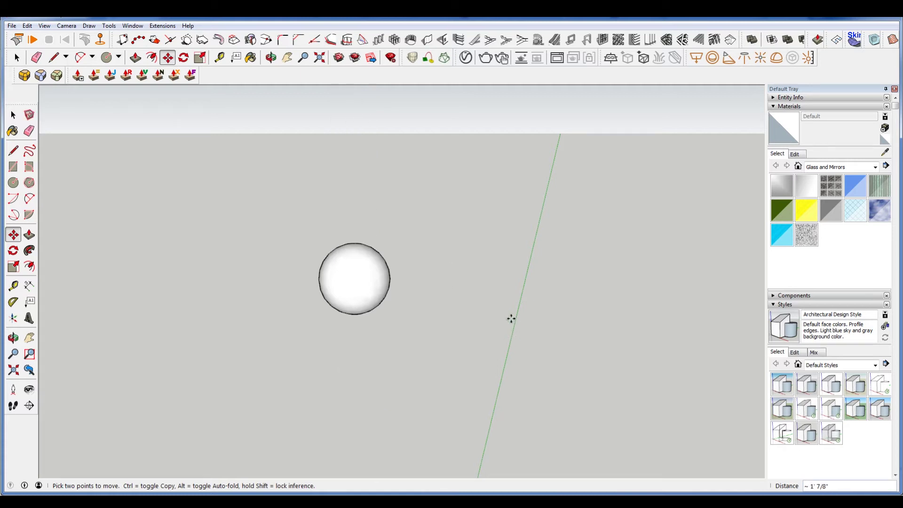
{"action": "key", "text": "Escape"}
{"action": "left_click", "coordinate": [425, 305]}
{"action": "left_click", "coordinate": [430, 305]}
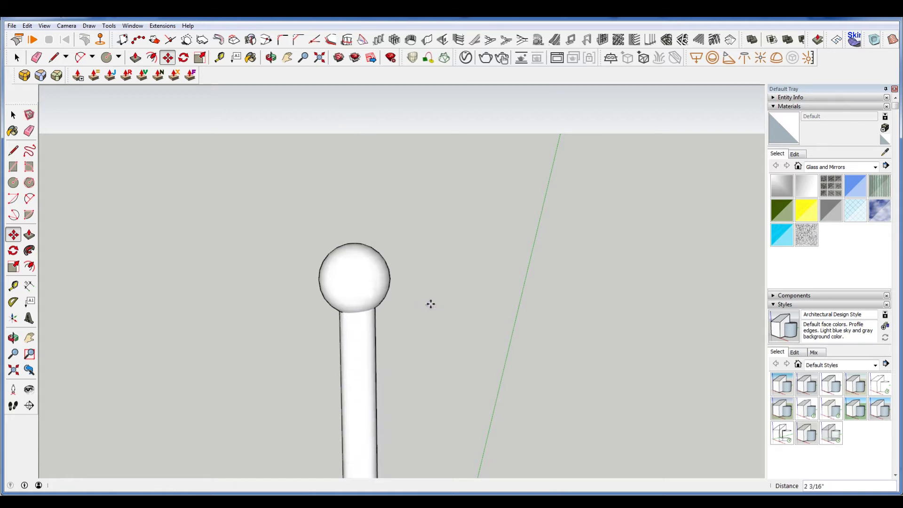
{"action": "middle_click_drag", "start_coordinate": [382, 255], "coordinate": [353, 284]}
{"action": "key", "text": "space"}
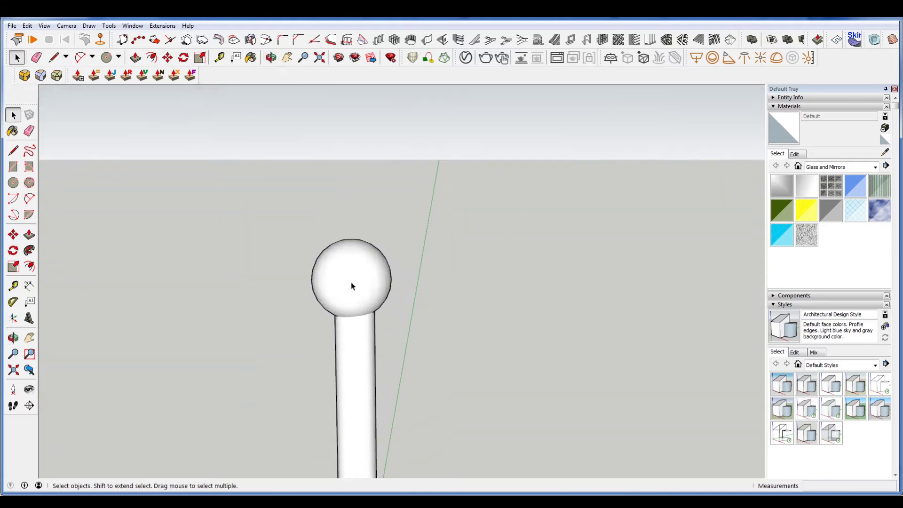
- Move the sphere along the red axis and snap it onto the pole top
{"action": "left_click", "coordinate": [353, 279]}
{"action": "key", "text": "m"}
{"action": "left_click", "coordinate": [249, 303]}
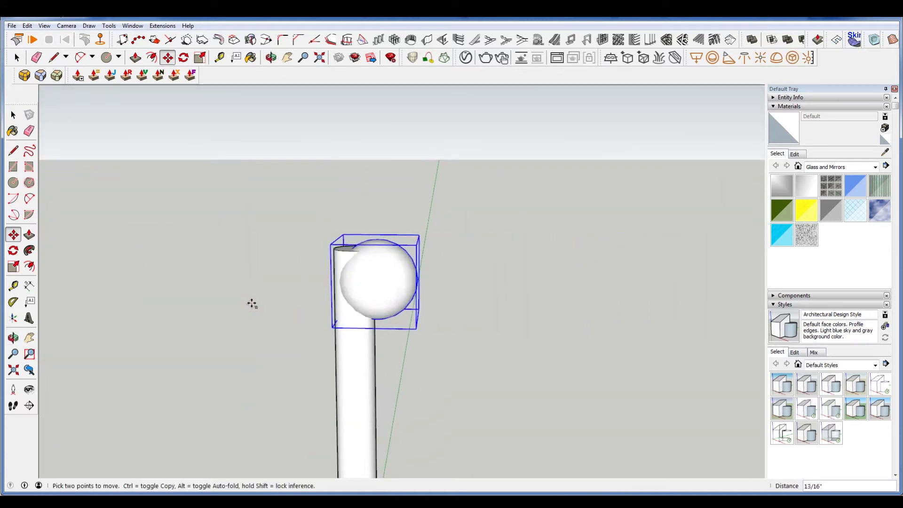
{"action": "left_click", "coordinate": [251, 303]}
{"action": "scroll", "coordinate": [305, 324], "scroll_direction": "up", "scroll_amount": 5}
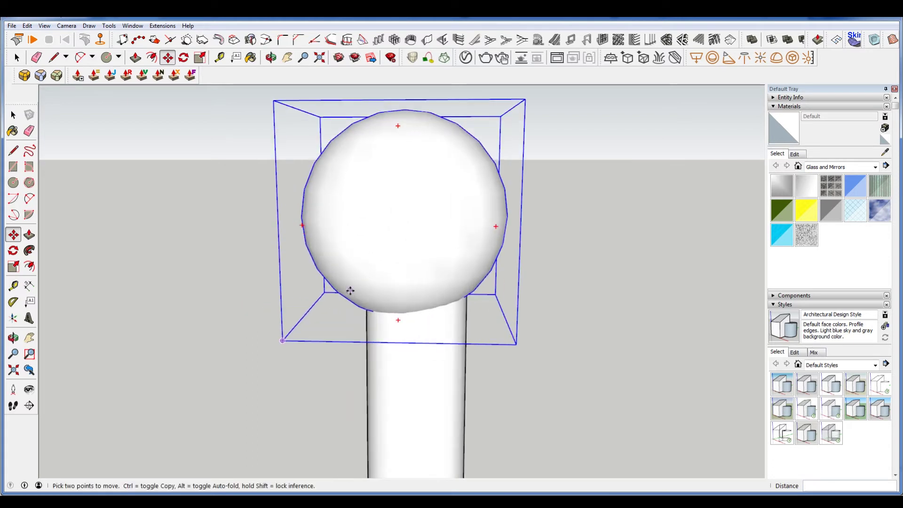
{"action": "scroll", "coordinate": [377, 333], "scroll_direction": "up", "scroll_amount": 2}
{"action": "left_click", "coordinate": [408, 370]}
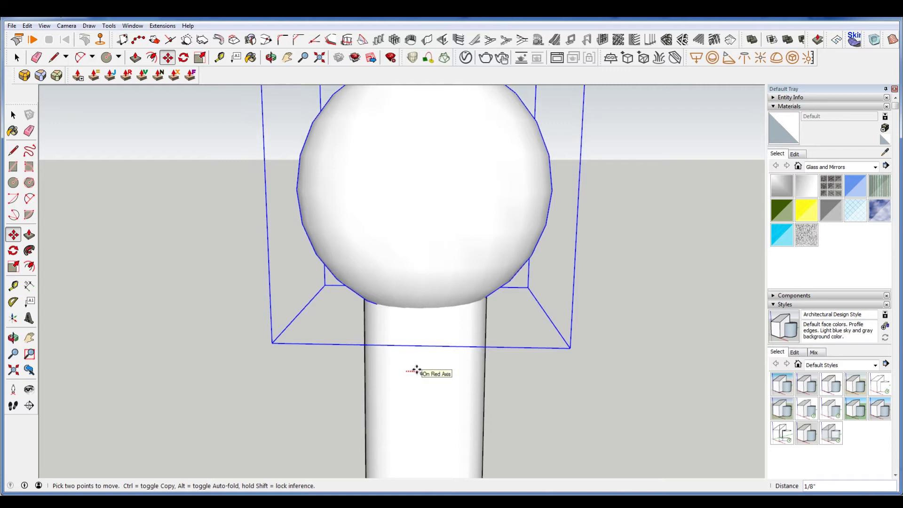
- Orbit to inspect the capped pole beside the figure, then select everything
{"action": "key", "text": "o"}
{"action": "left_click_drag", "start_coordinate": [605, 338], "coordinate": [182, 269]}
{"action": "scroll", "coordinate": [476, 272], "scroll_direction": "down", "scroll_amount": 5}
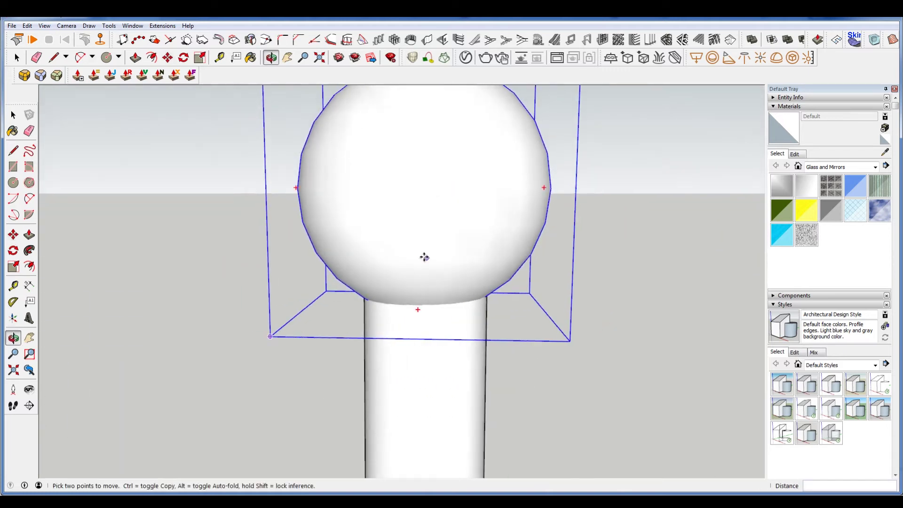
{"action": "key", "text": "space"}
{"action": "left_click", "coordinate": [353, 133]}
{"action": "middle_click_drag", "start_coordinate": [454, 220], "coordinate": [498, 270]}
{"action": "scroll", "coordinate": [470, 278], "scroll_direction": "down", "scroll_amount": 4}
{"action": "middle_click_drag", "start_coordinate": [436, 282], "coordinate": [446, 176]}
{"action": "scroll", "coordinate": [470, 179], "scroll_direction": "down", "scroll_amount": 3}
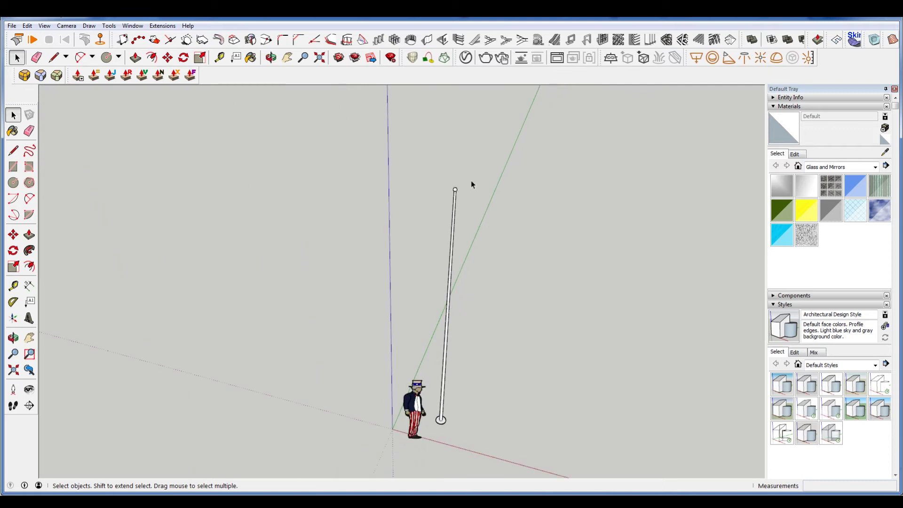
{"action": "key", "text": "ctrl+a"}
- Deselect the figure, group the pole with its finial, and orbit until the pole stands upright
{"action": "left_click", "coordinate": [418, 399], "text": "shift"}
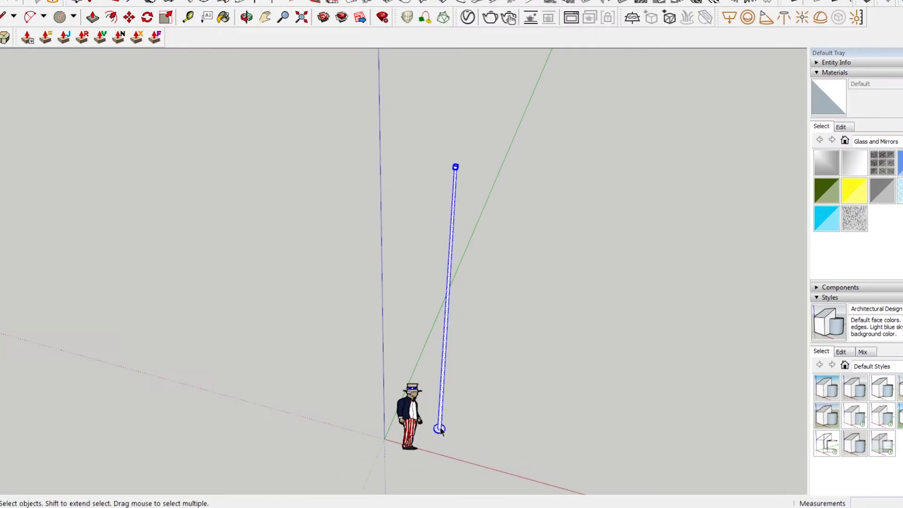
{"action": "right_click", "coordinate": [440, 427]}
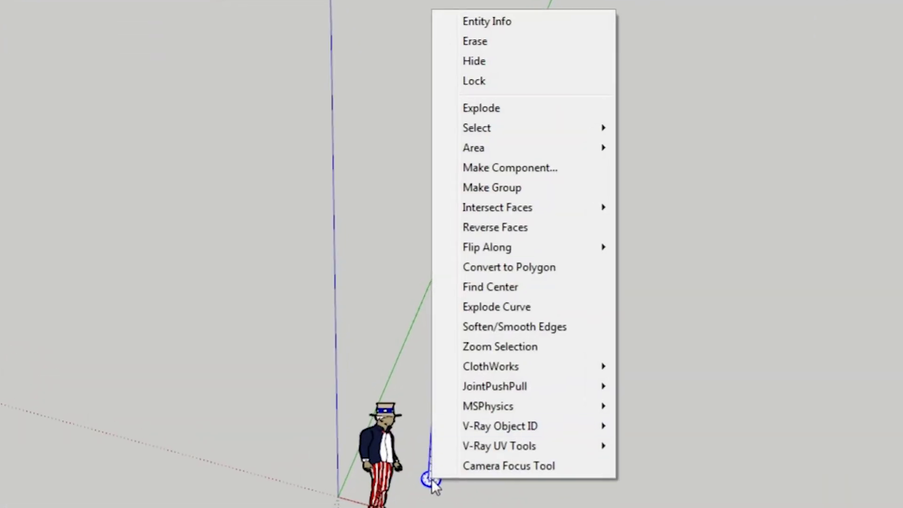
{"action": "left_click", "coordinate": [513, 269]}
{"action": "middle_click_drag", "start_coordinate": [489, 292], "coordinate": [617, 273]}
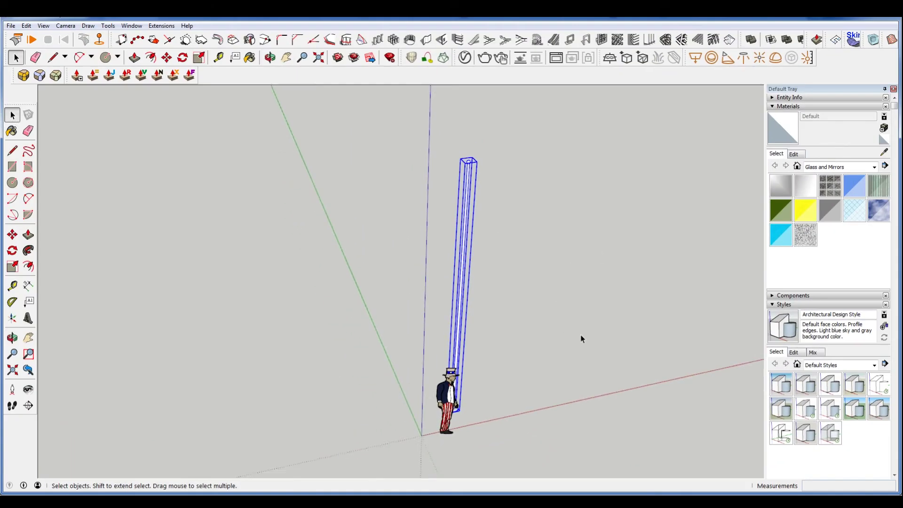
{"action": "middle_click_drag", "start_coordinate": [645, 325], "coordinate": [660, 274]}
{"action": "left_click", "coordinate": [681, 234]}
{"action": "middle_click_drag", "start_coordinate": [681, 234], "coordinate": [669, 336]}
{"action": "middle_click_drag", "start_coordinate": [597, 344], "coordinate": [570, 324]}
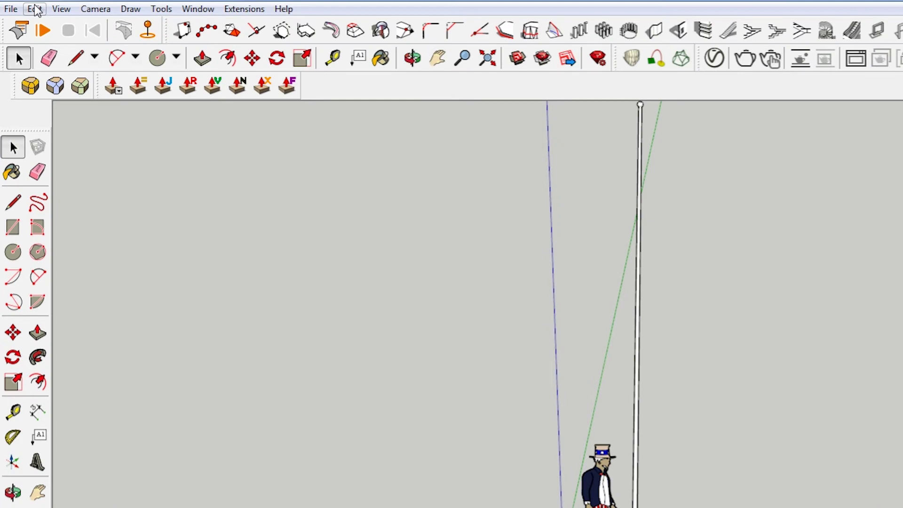
{"action": "left_click", "coordinate": [11, 9]}
- Import the US flag PNG as an image and place it flat on the ground
{"action": "left_click", "coordinate": [76, 229]}
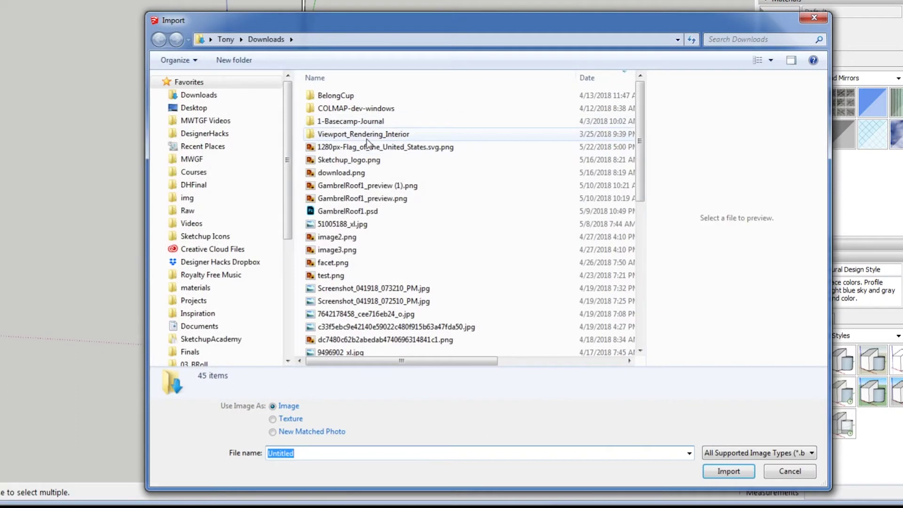
{"action": "left_click", "coordinate": [414, 146]}
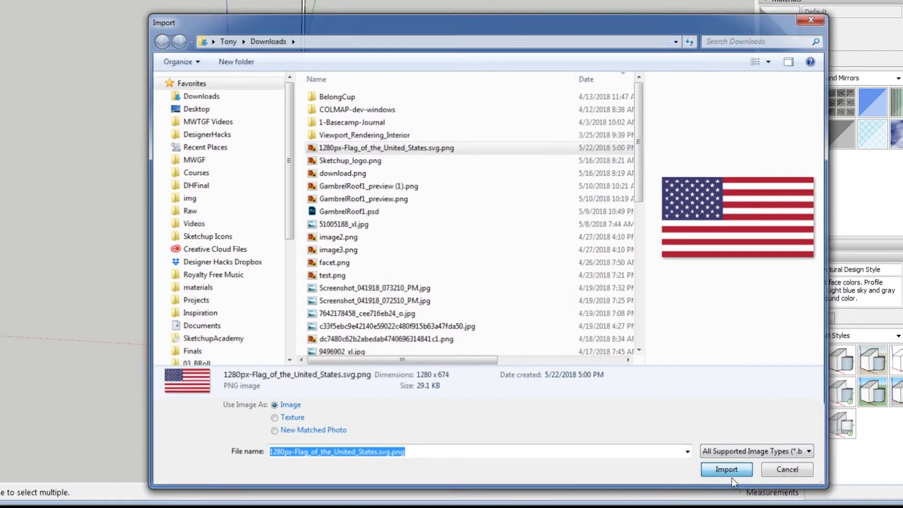
{"action": "left_click", "coordinate": [730, 471]}
{"action": "left_click", "coordinate": [467, 399]}
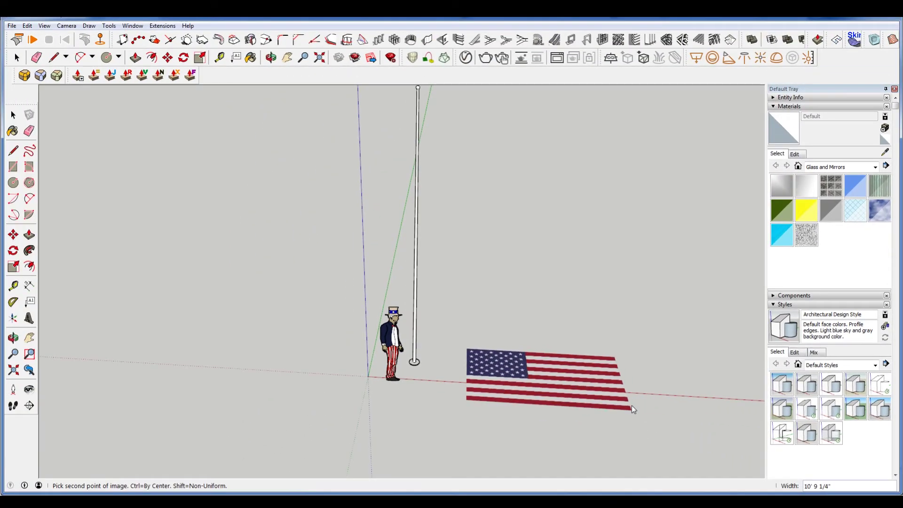
{"action": "scroll", "coordinate": [621, 397], "scroll_direction": "down", "scroll_amount": 1}
{"action": "left_click", "coordinate": [585, 402]}
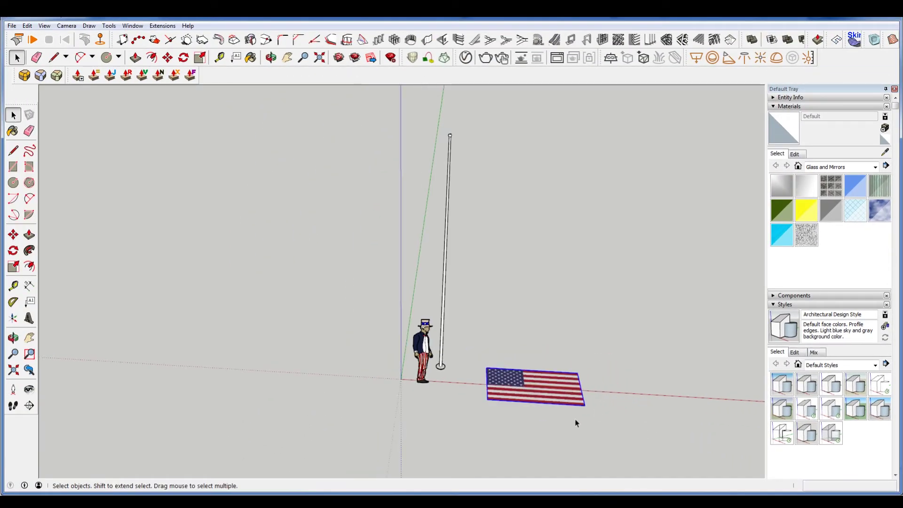
{"action": "scroll", "coordinate": [564, 409], "scroll_direction": "up", "scroll_amount": 5}
- Explode the flag image into geometry and group it
{"action": "right_click", "coordinate": [489, 347]}
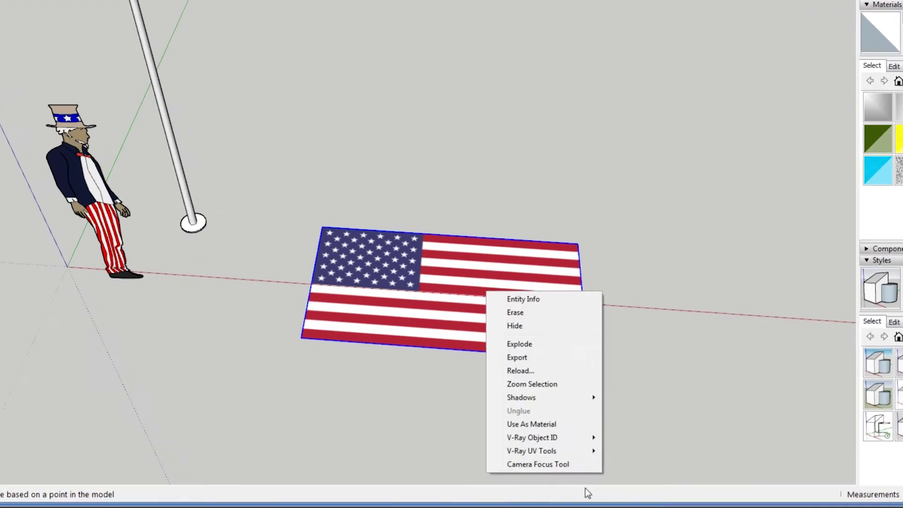
{"action": "left_click", "coordinate": [523, 370]}
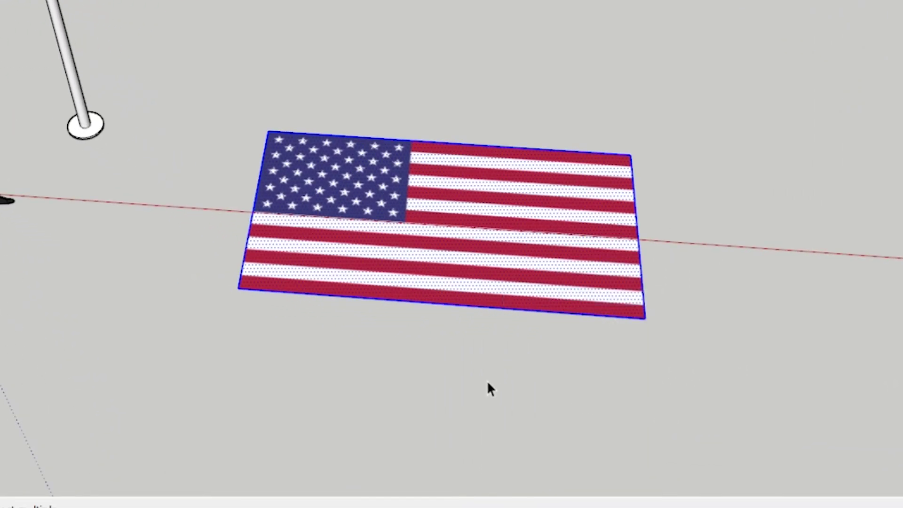
{"action": "left_click_drag", "start_coordinate": [208, 44], "coordinate": [628, 412]}
{"action": "right_click", "coordinate": [399, 176]}
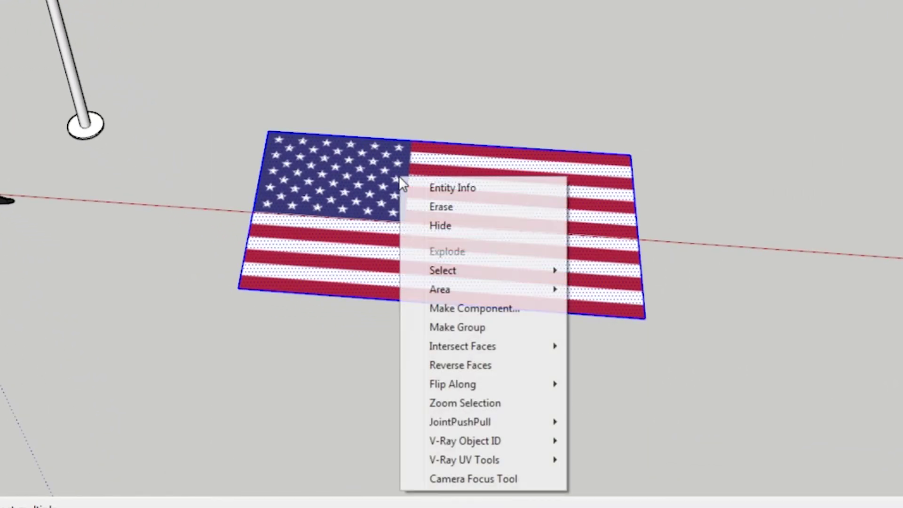
{"action": "left_click", "coordinate": [484, 327]}
{"action": "key", "text": "q"}
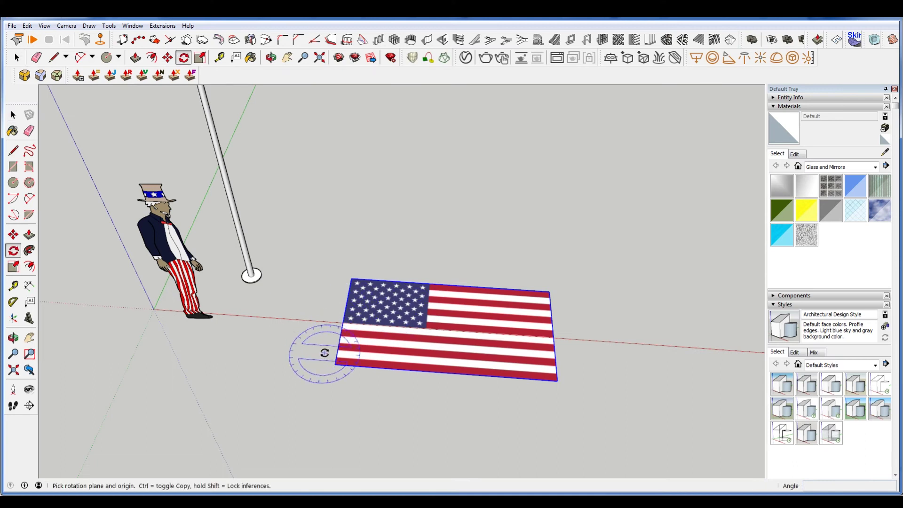
- Rotate the flag 90° about its bottom-left corner so it stands upright
{"action": "left_click", "coordinate": [335, 364]}
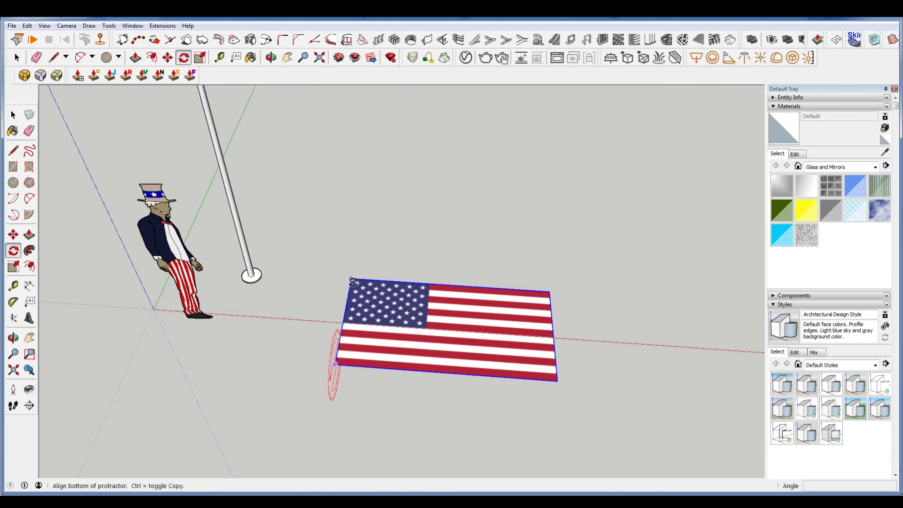
{"action": "left_click", "coordinate": [352, 281]}
{"action": "left_click", "coordinate": [313, 227]}
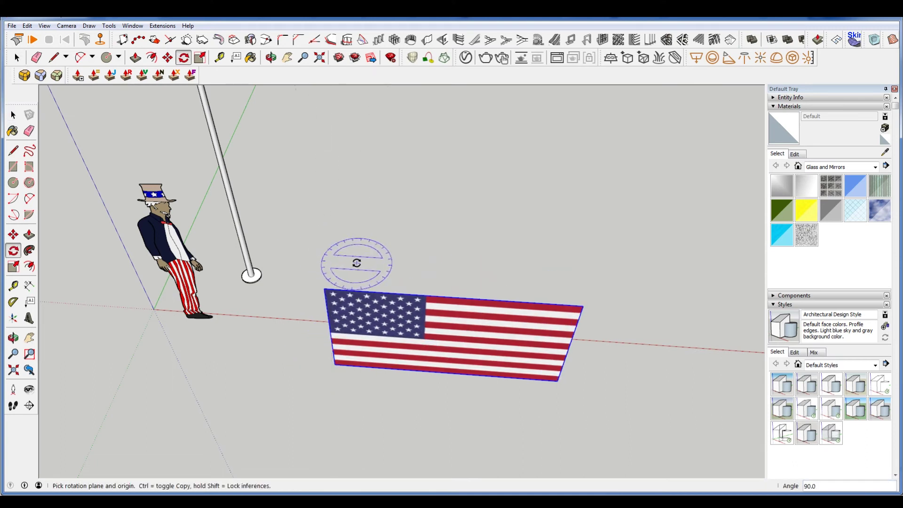
- Move the flag so its corner snaps to the top of the flagpole, then orbit to check
{"action": "key", "text": "m"}
{"action": "left_click", "coordinate": [324, 289]}
{"action": "scroll", "coordinate": [381, 278], "scroll_direction": "down", "scroll_amount": 5}
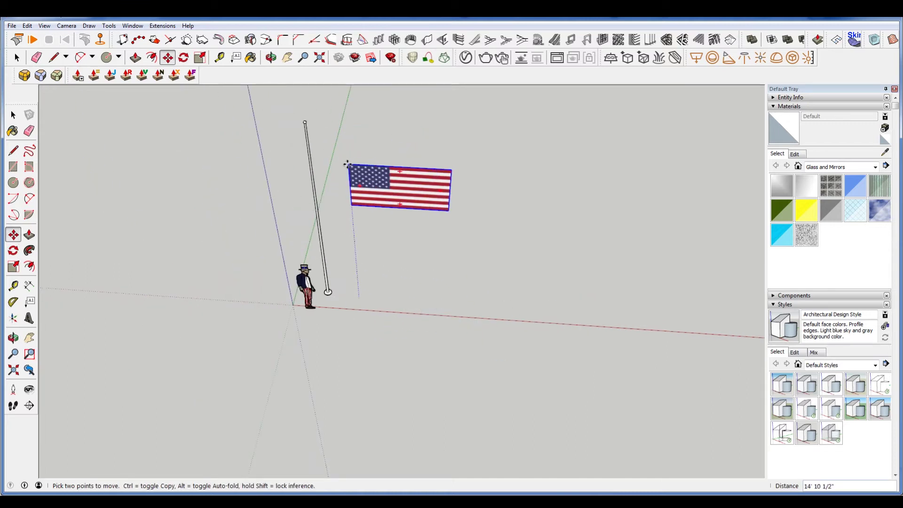
{"action": "left_click", "coordinate": [306, 120]}
{"action": "scroll", "coordinate": [308, 119], "scroll_direction": "up", "scroll_amount": 5}
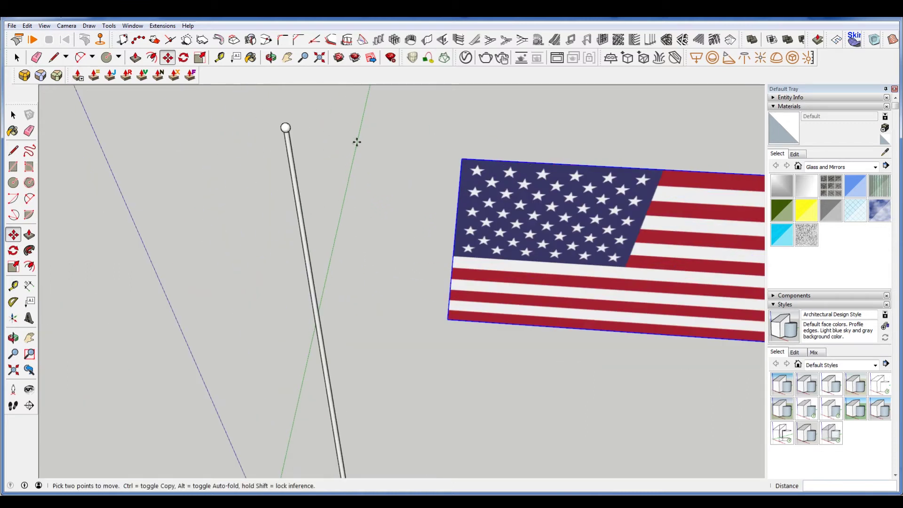
{"action": "left_click", "coordinate": [463, 160]}
{"action": "scroll", "coordinate": [263, 136], "scroll_direction": "up", "scroll_amount": 4}
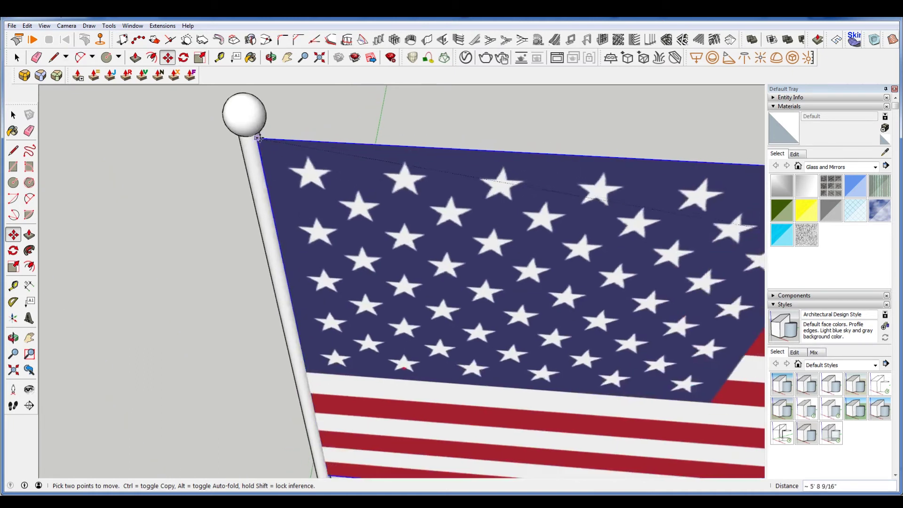
{"action": "left_click", "coordinate": [258, 141]}
{"action": "middle_click_drag", "start_coordinate": [258, 142], "coordinate": [466, 261]}
{"action": "scroll", "coordinate": [466, 261], "scroll_direction": "down", "scroll_amount": 3}
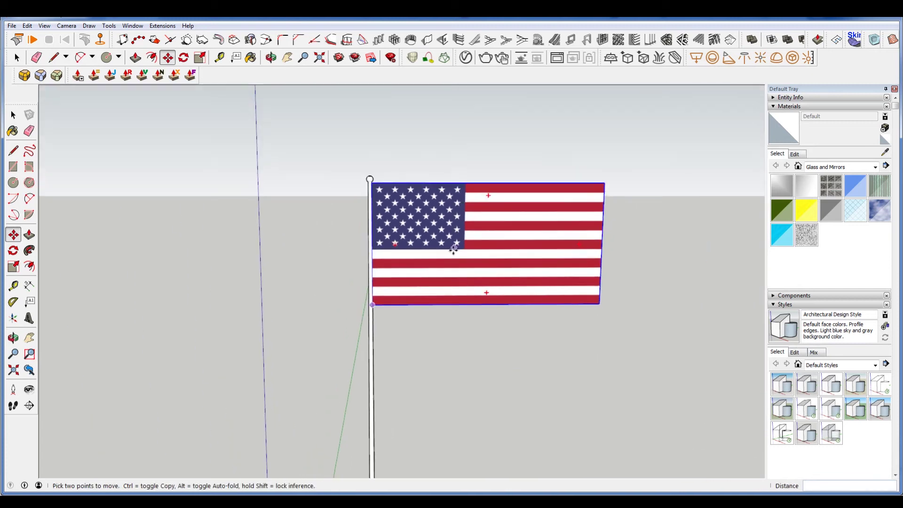
{"action": "scroll", "coordinate": [446, 254], "scroll_direction": "down", "scroll_amount": 4}
- Lower the flag slightly on the pole and select it
{"action": "left_click", "coordinate": [439, 302]}
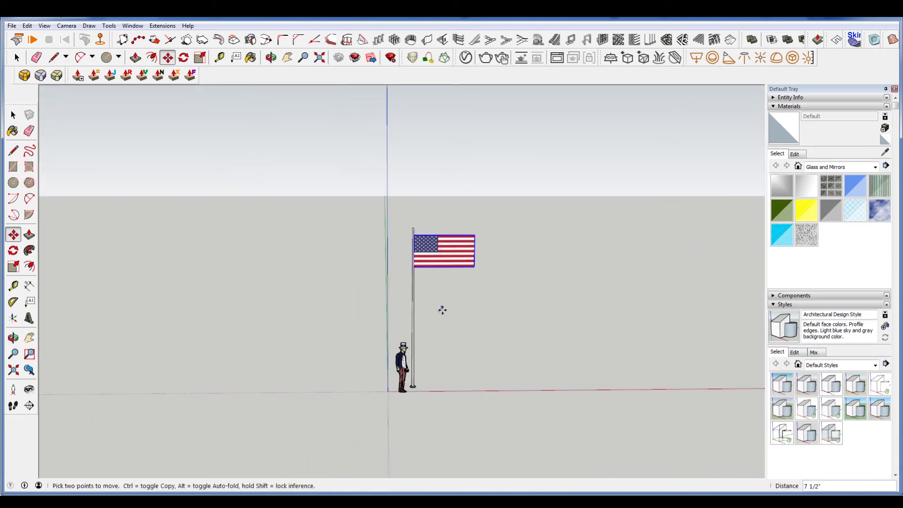
{"action": "left_click", "coordinate": [442, 308]}
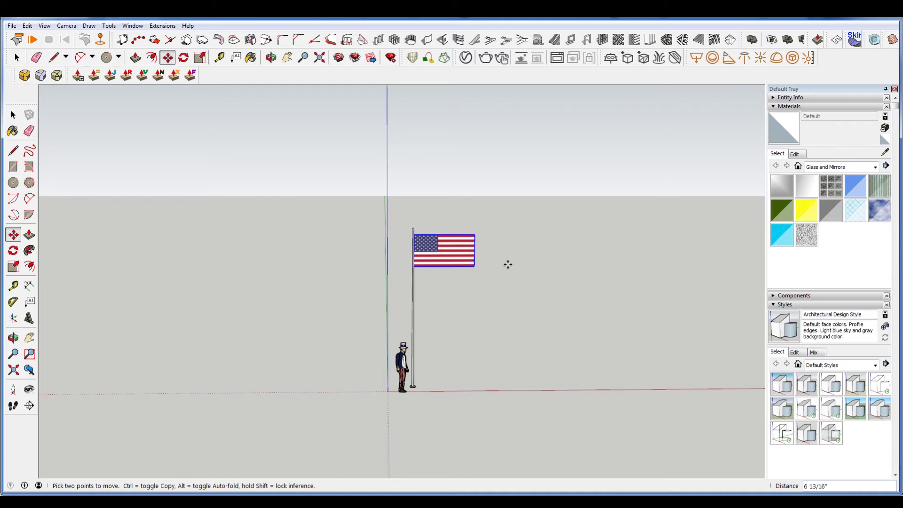
{"action": "scroll", "coordinate": [453, 250], "scroll_direction": "up", "scroll_amount": 4}
{"action": "key", "text": "space"}
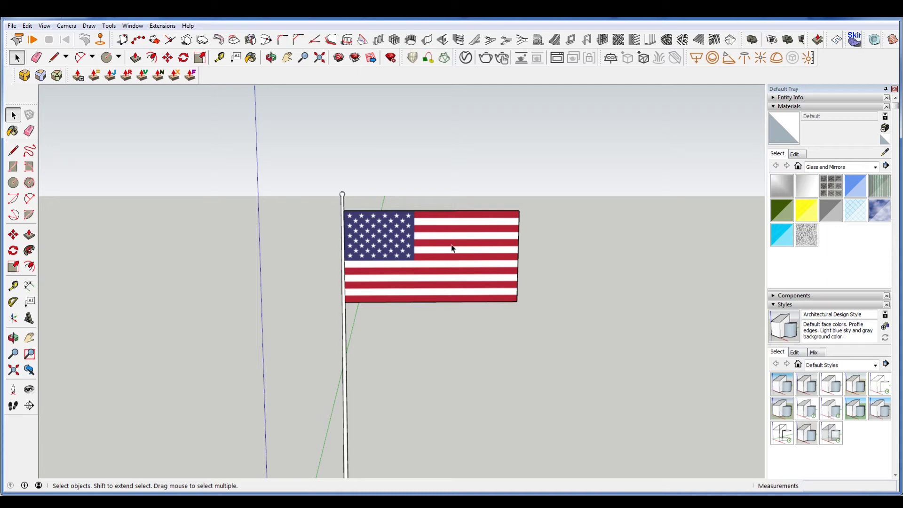
{"action": "left_click", "coordinate": [452, 249]}
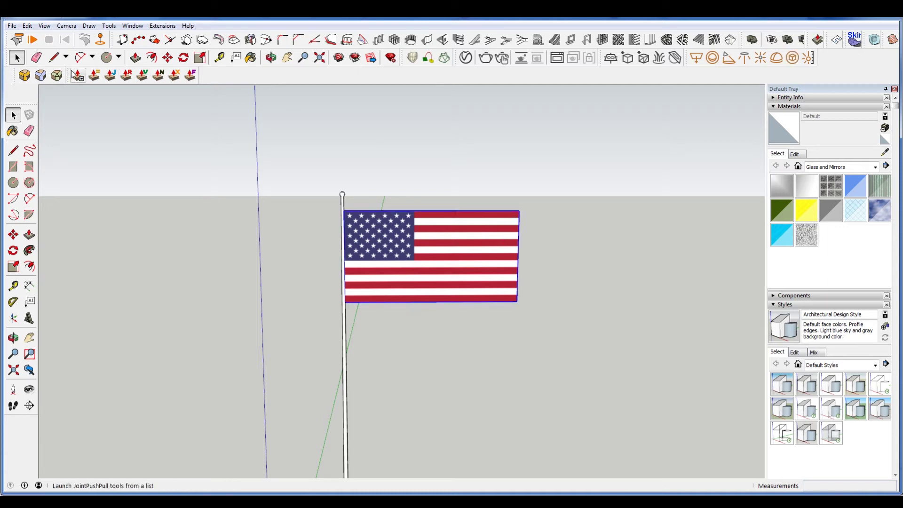
- Make the flag a ClothWorks cloth
{"action": "right_click", "coordinate": [459, 260]}
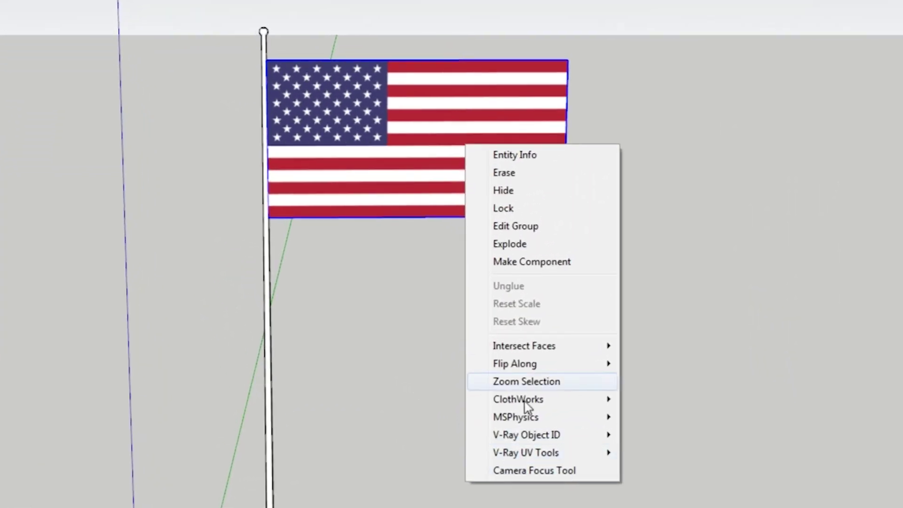
{"action": "mouse_move", "coordinate": [583, 406]}
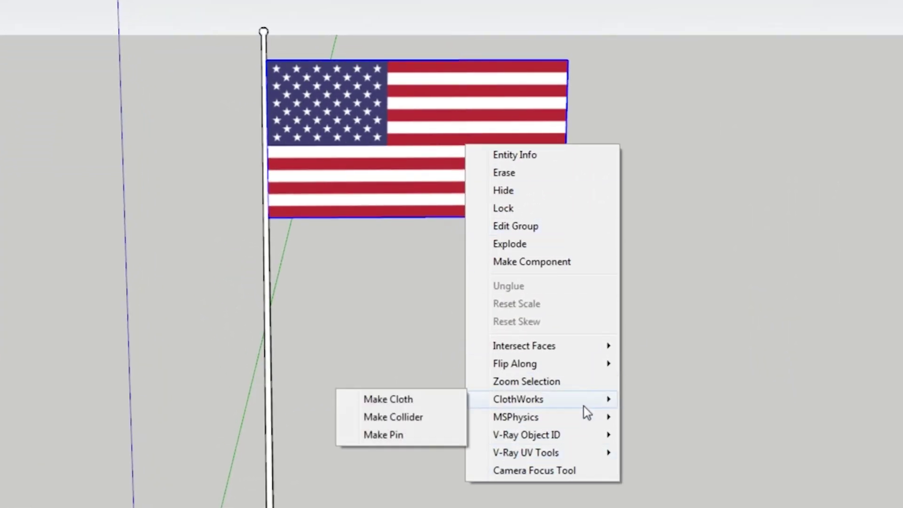
{"action": "left_click", "coordinate": [433, 399]}
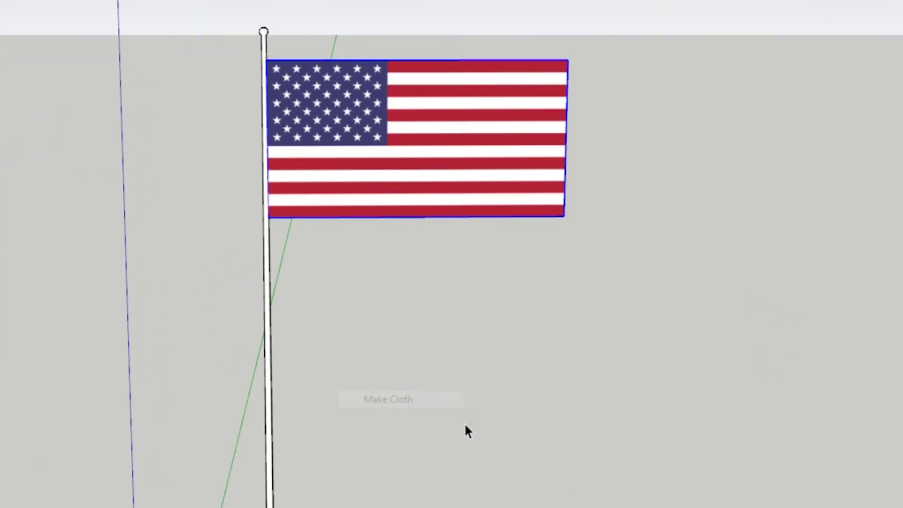
- Mesh the cloth as a ClothWorks Simple Grid with 2" padding
{"action": "right_click", "coordinate": [408, 96]}
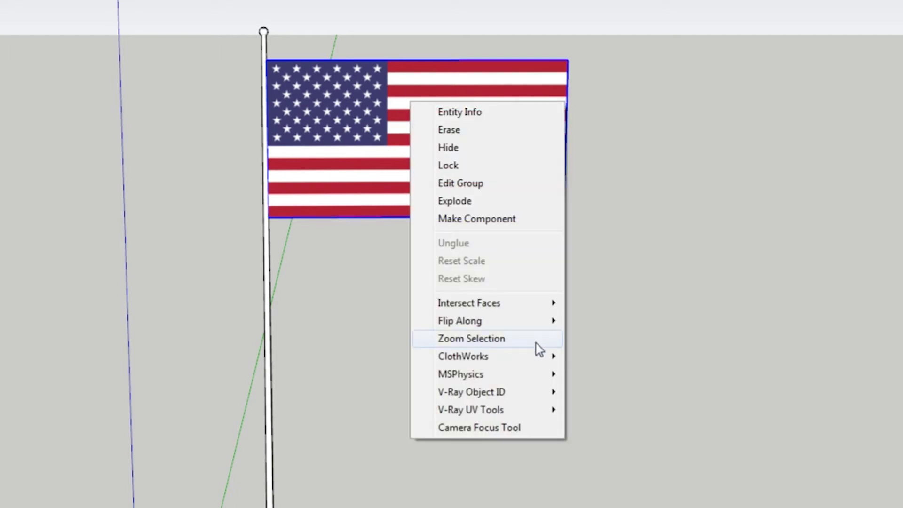
{"action": "mouse_move", "coordinate": [536, 359]}
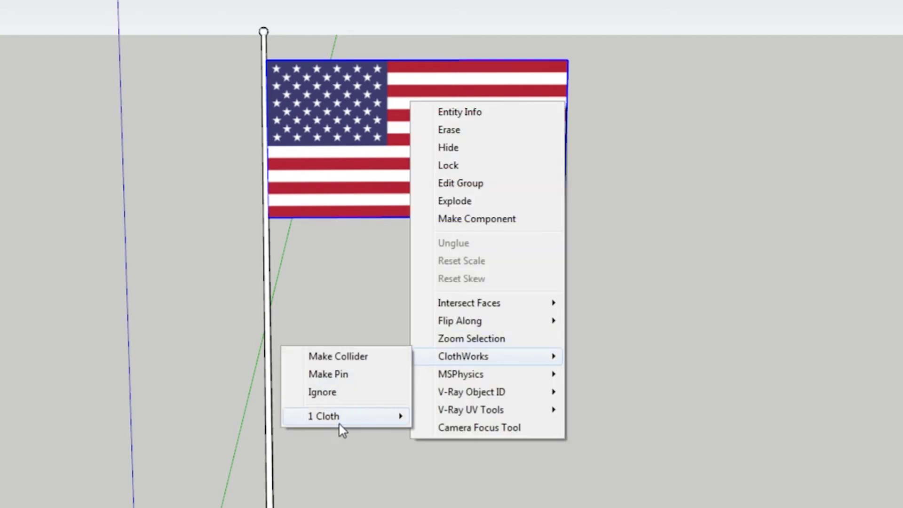
{"action": "mouse_move", "coordinate": [351, 418]}
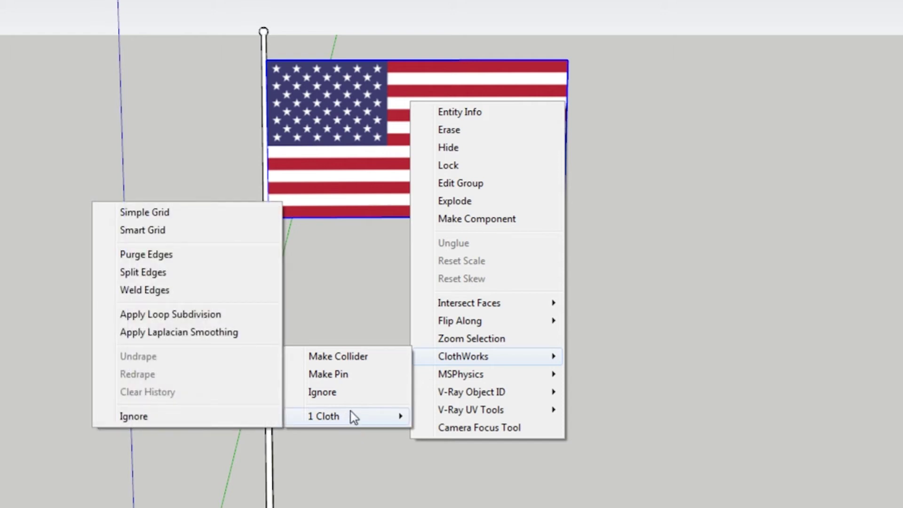
{"action": "left_click", "coordinate": [131, 212]}
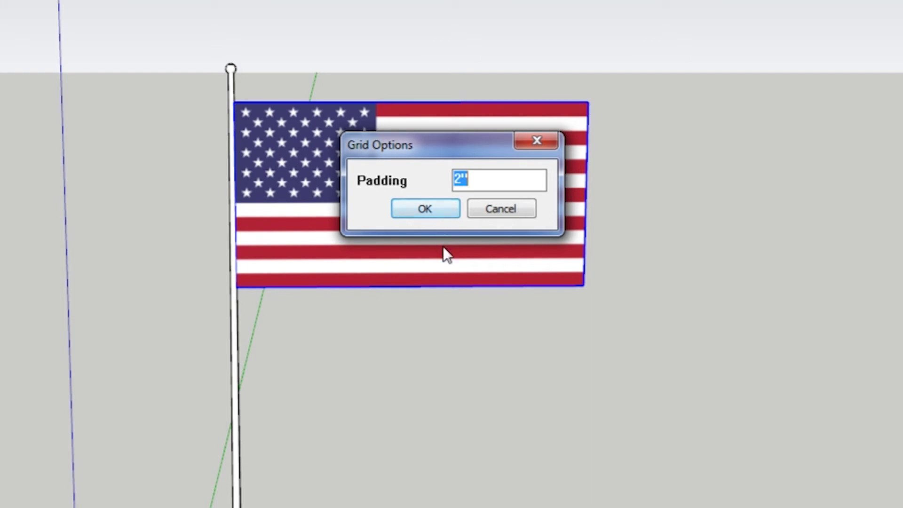
{"action": "left_click", "coordinate": [450, 209]}
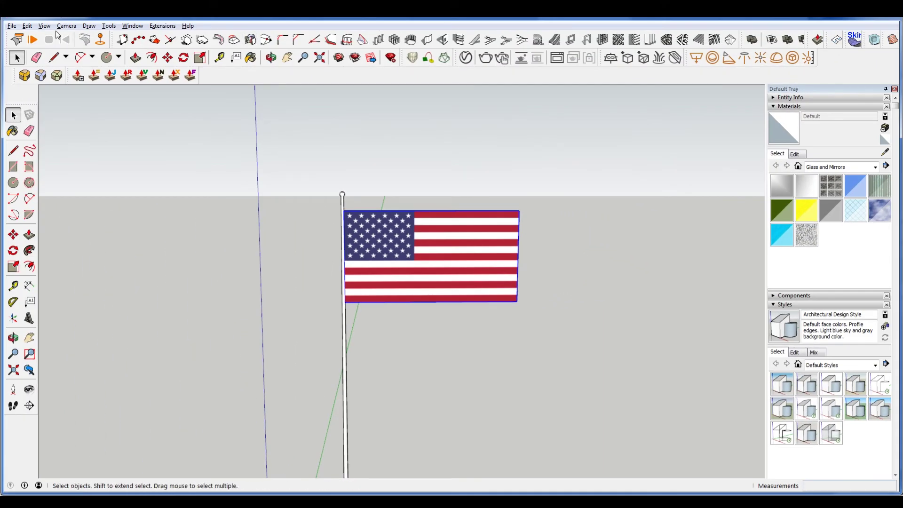
{"action": "left_click", "coordinate": [45, 26]}
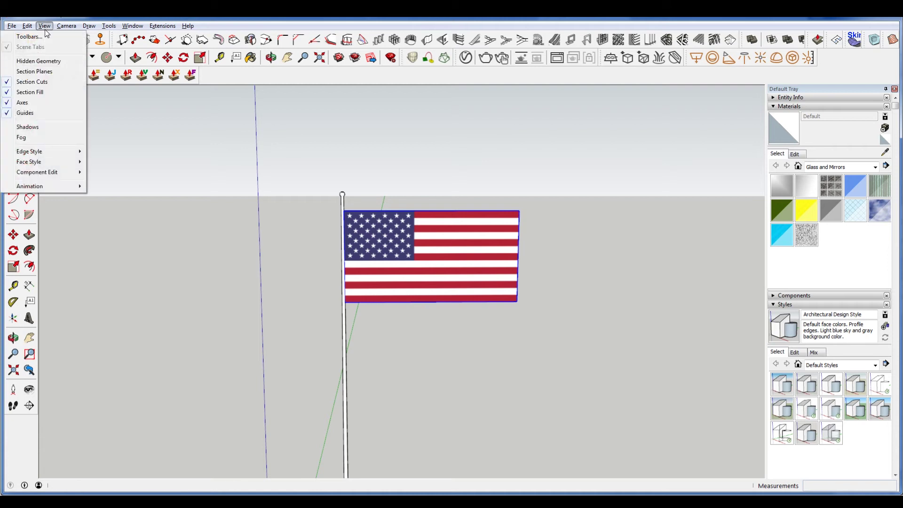
{"action": "left_click", "coordinate": [50, 56]}
{"action": "scroll", "coordinate": [376, 235], "scroll_direction": "up", "scroll_amount": 5}
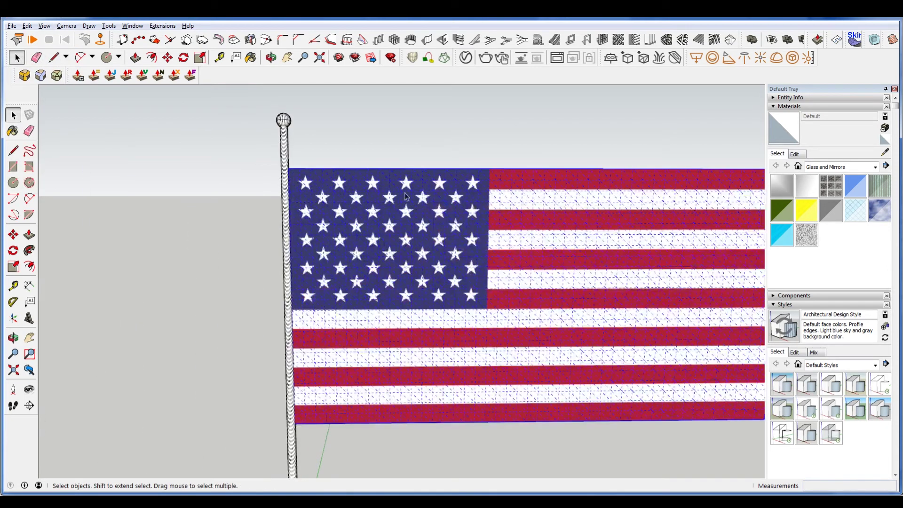
{"action": "left_click", "coordinate": [44, 26]}
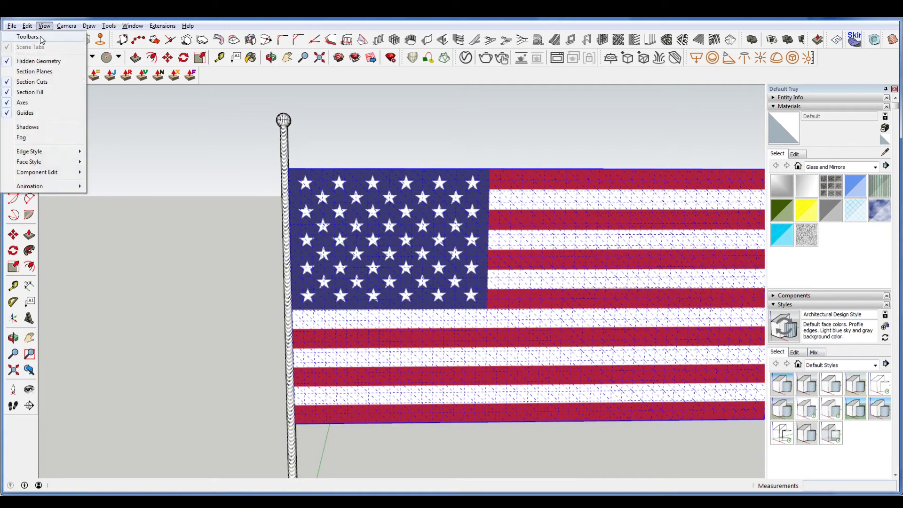
{"action": "left_click", "coordinate": [49, 57]}
{"action": "scroll", "coordinate": [521, 226], "scroll_direction": "down", "scroll_amount": 2}
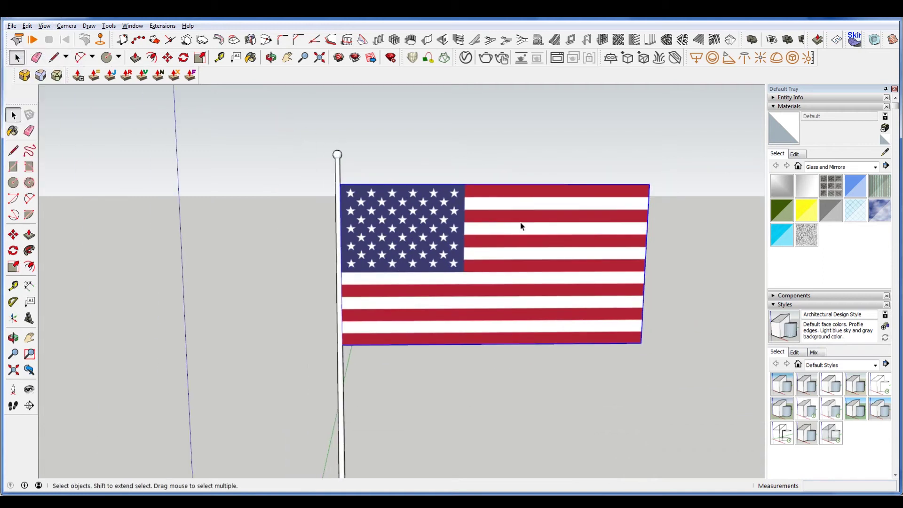
{"action": "right_click", "coordinate": [458, 229]}
{"action": "left_click", "coordinate": [480, 148]}
{"action": "middle_click_drag", "start_coordinate": [545, 262], "coordinate": [604, 245]}
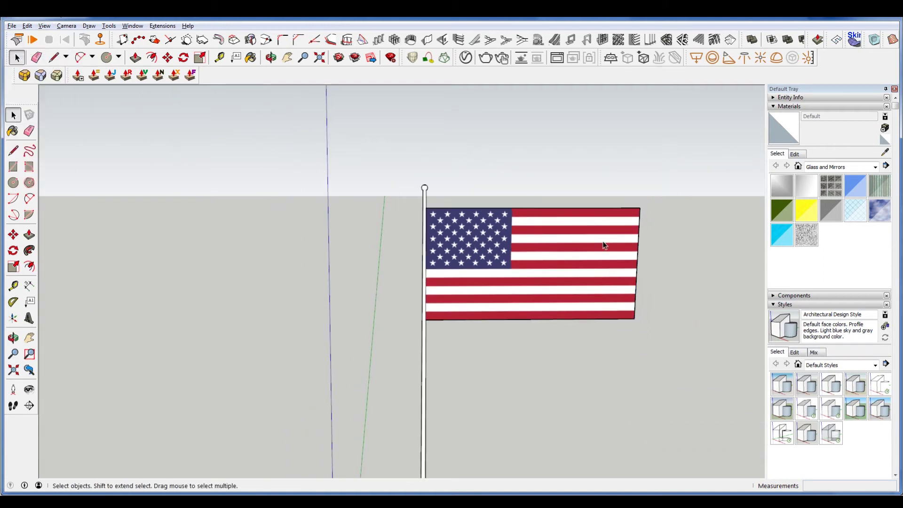
{"action": "right_click", "coordinate": [572, 244]}
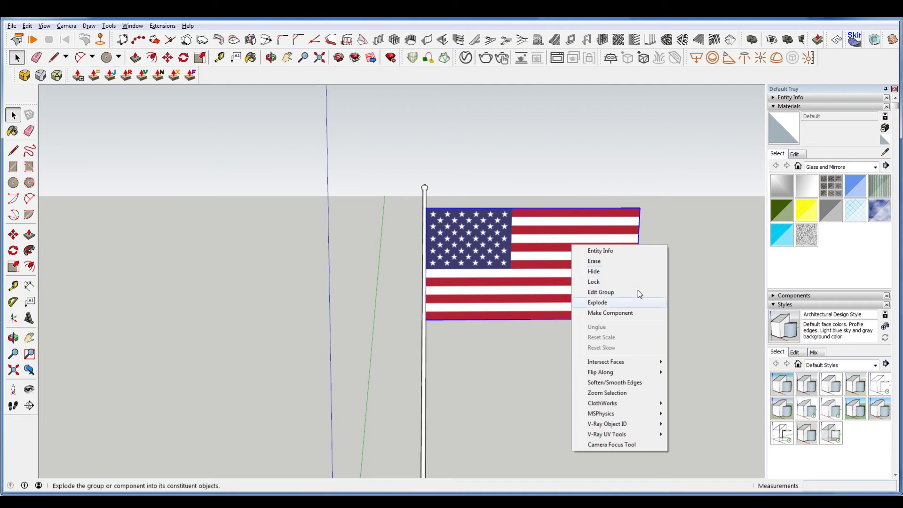
{"action": "left_click", "coordinate": [587, 166]}
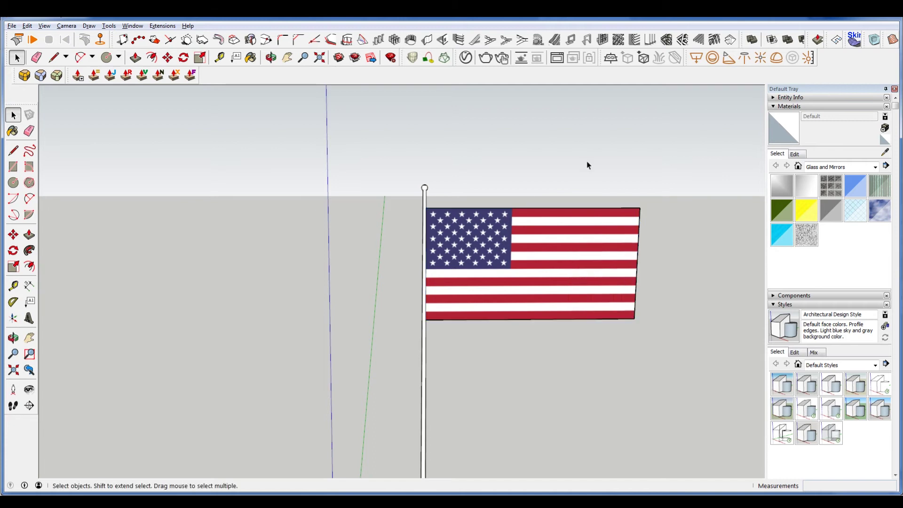
{"action": "left_click", "coordinate": [542, 246]}
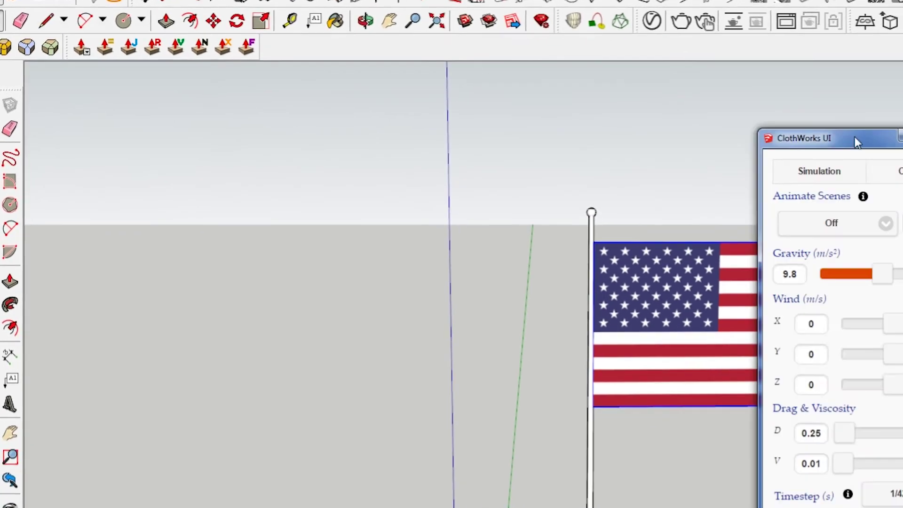
- Move the ClothWorks panel beside the flag and set Wind X to 12 m/s
{"action": "left_click_drag", "start_coordinate": [901, 204], "coordinate": [376, 196]}
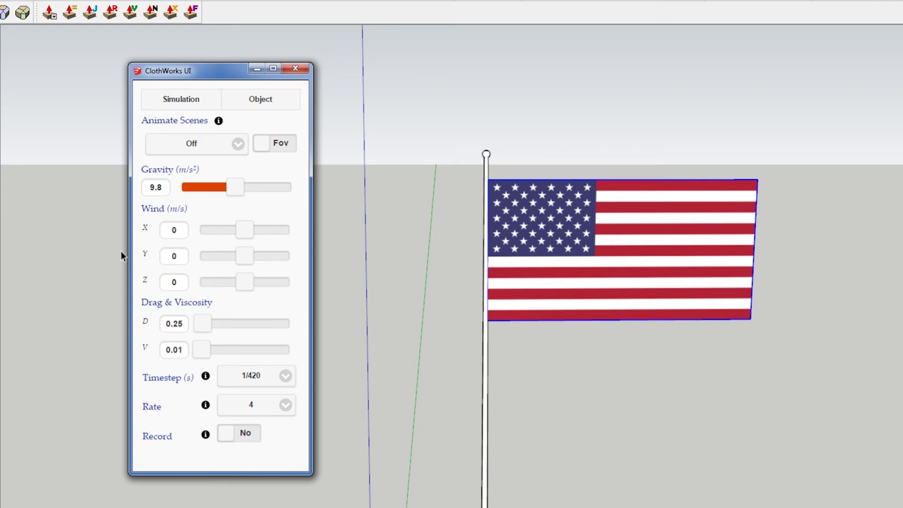
{"action": "left_click_drag", "start_coordinate": [241, 236], "coordinate": [252, 235]}
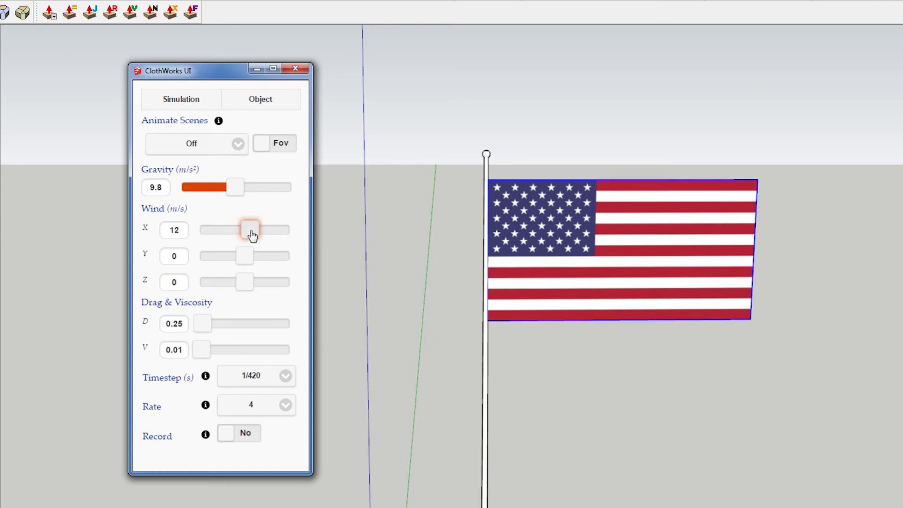
- Select the flag and switch its cloth Drag and Self-Collide settings to On
{"action": "left_click", "coordinate": [277, 111]}
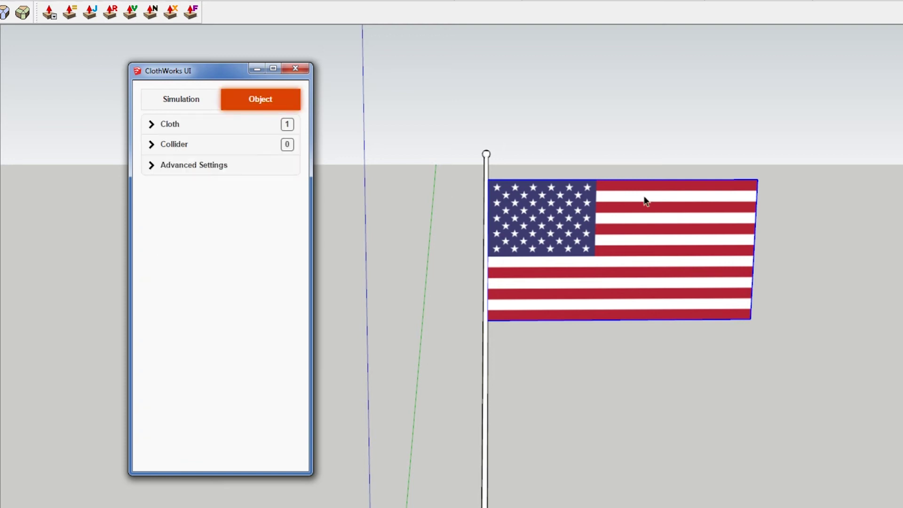
{"action": "left_click", "coordinate": [748, 412]}
{"action": "left_click", "coordinate": [619, 222]}
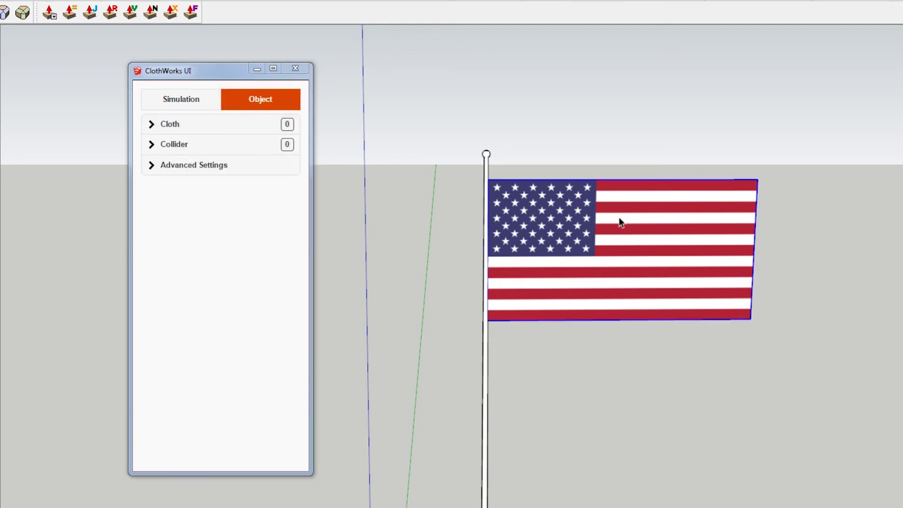
{"action": "left_click", "coordinate": [234, 127]}
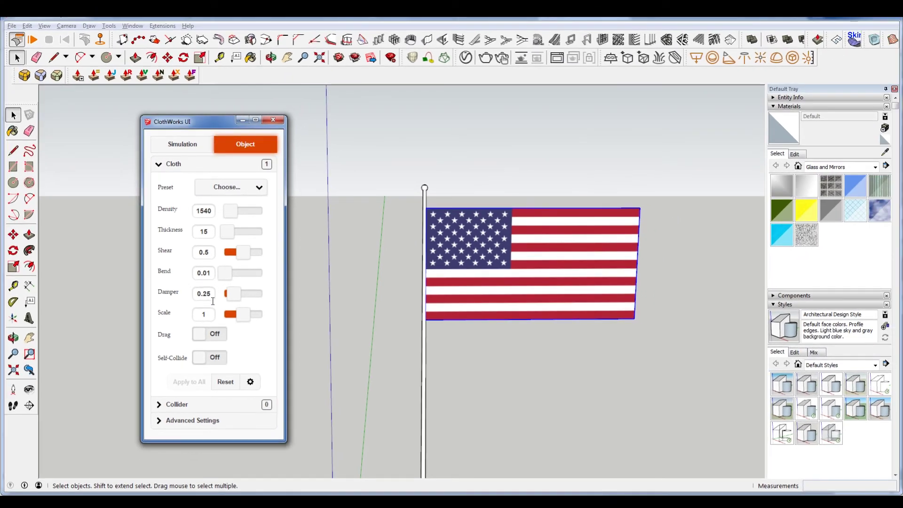
{"action": "left_click", "coordinate": [210, 334]}
{"action": "left_click", "coordinate": [211, 357]}
{"action": "left_click", "coordinate": [382, 171]}
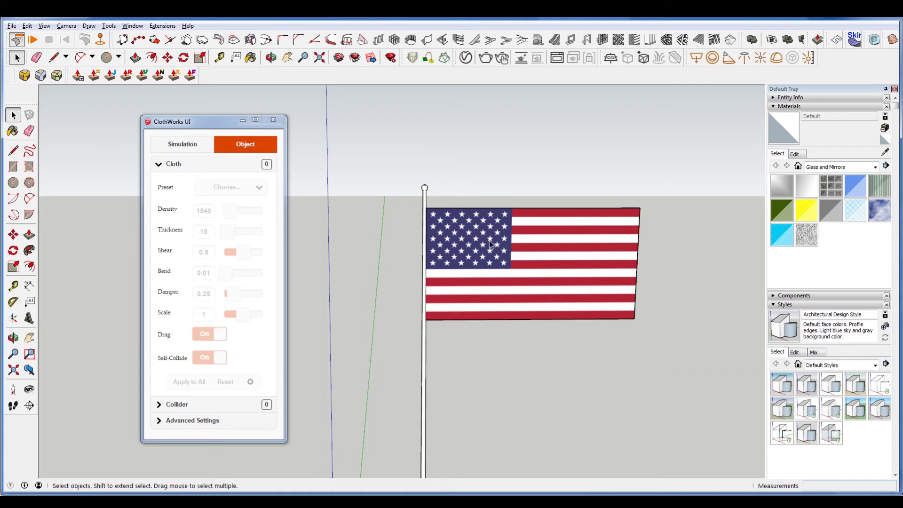
- Hide the flagpole to expose the whole flag
{"action": "left_click", "coordinate": [424, 202]}
{"action": "right_click", "coordinate": [425, 194]}
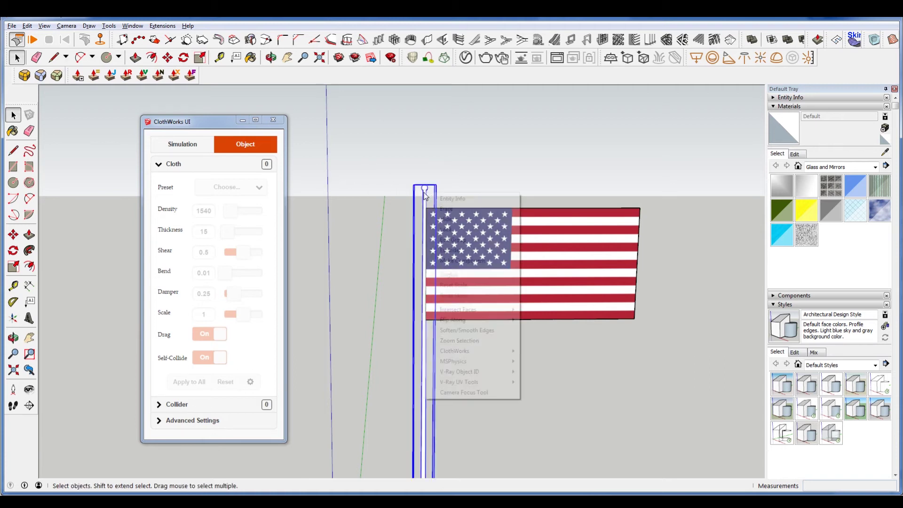
{"action": "left_click", "coordinate": [469, 222]}
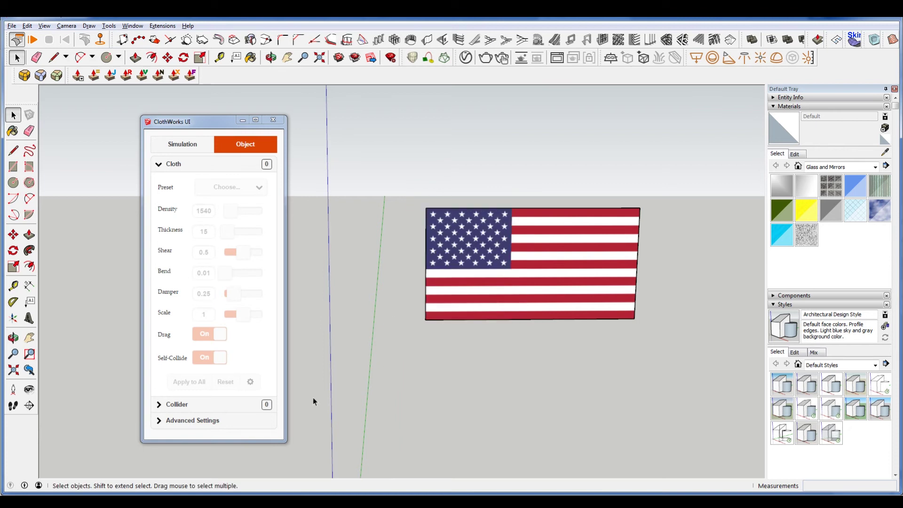
- Add ClothWorks pins at the flag's top-left and bottom-left corners
{"action": "left_click", "coordinate": [100, 39]}
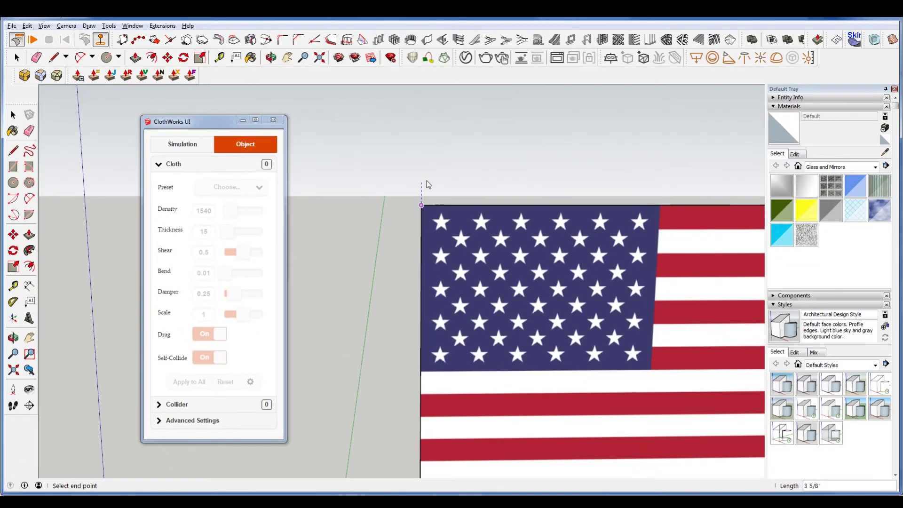
{"action": "left_click", "coordinate": [701, 347]}
{"action": "left_click", "coordinate": [435, 423]}
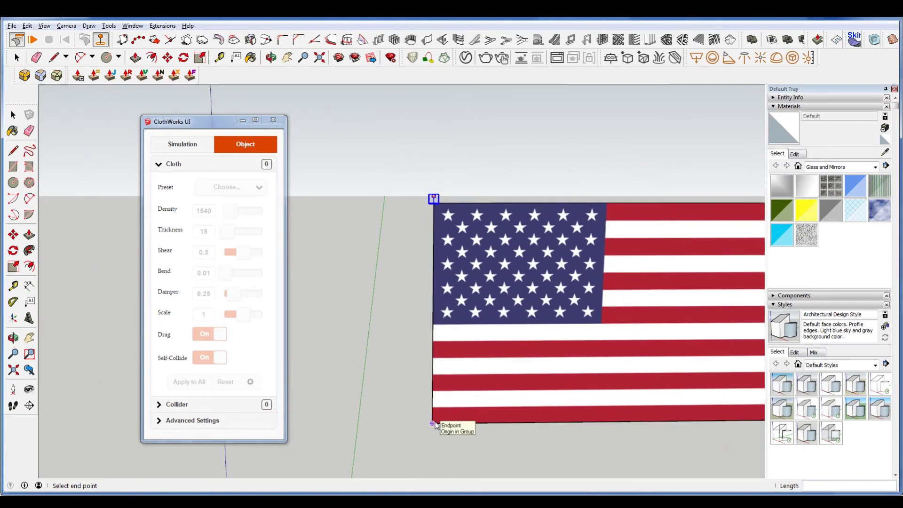
{"action": "left_click", "coordinate": [432, 440]}
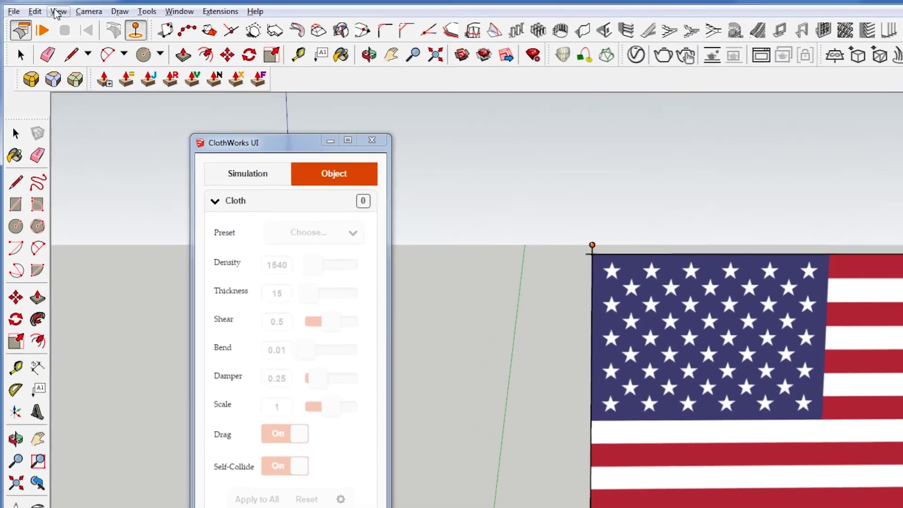
- Turn on Hidden Geometry to reveal the flag's mesh lines
{"action": "left_click", "coordinate": [56, 11]}
{"action": "left_click", "coordinate": [70, 59]}
{"action": "scroll", "coordinate": [565, 351], "scroll_direction": "up", "scroll_amount": 3}
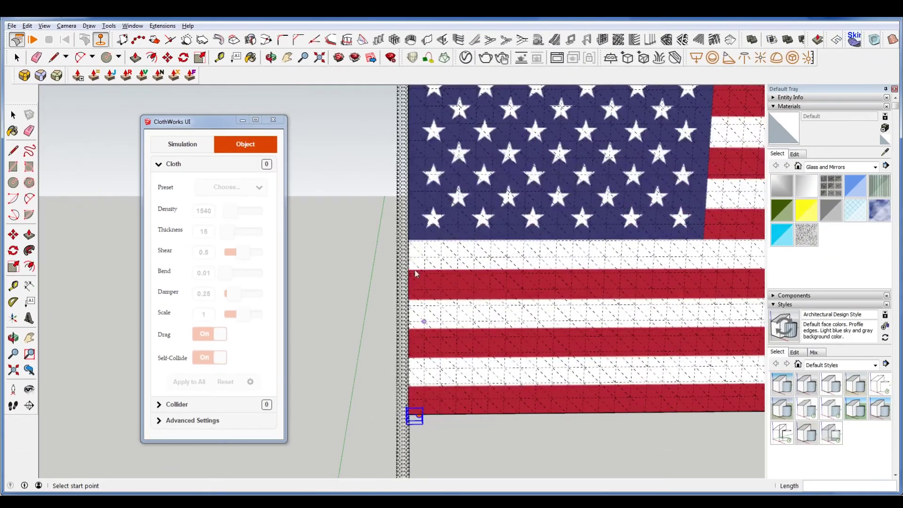
{"action": "key", "text": "space"}
{"action": "left_click", "coordinate": [405, 255]}
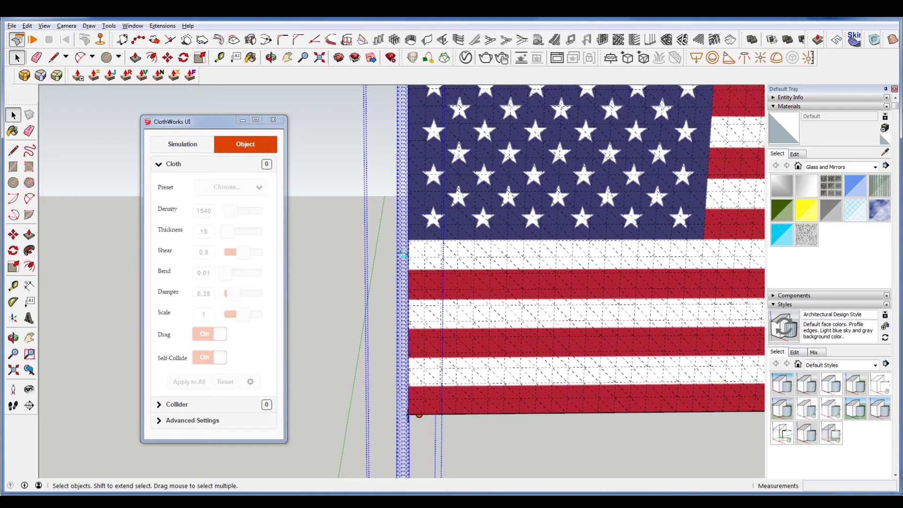
{"action": "left_click", "coordinate": [409, 419]}
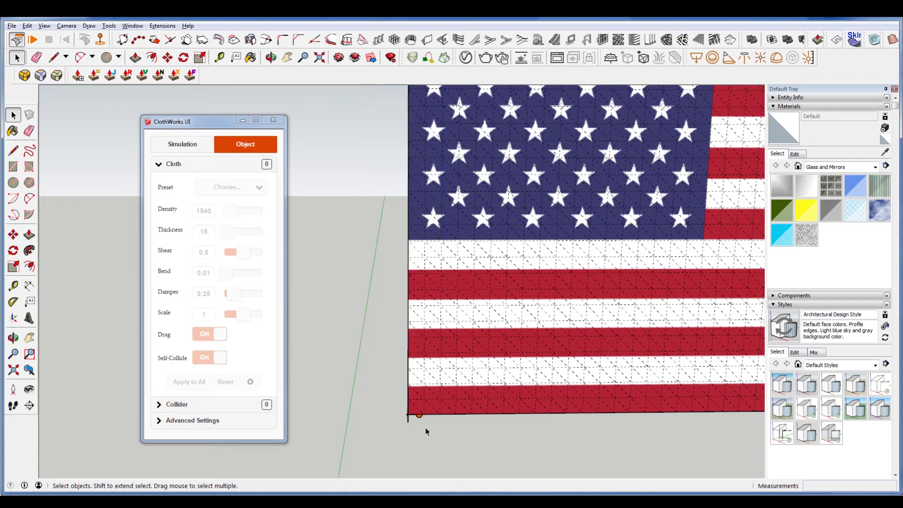
{"action": "scroll", "coordinate": [413, 416], "scroll_direction": "up", "scroll_amount": 2}
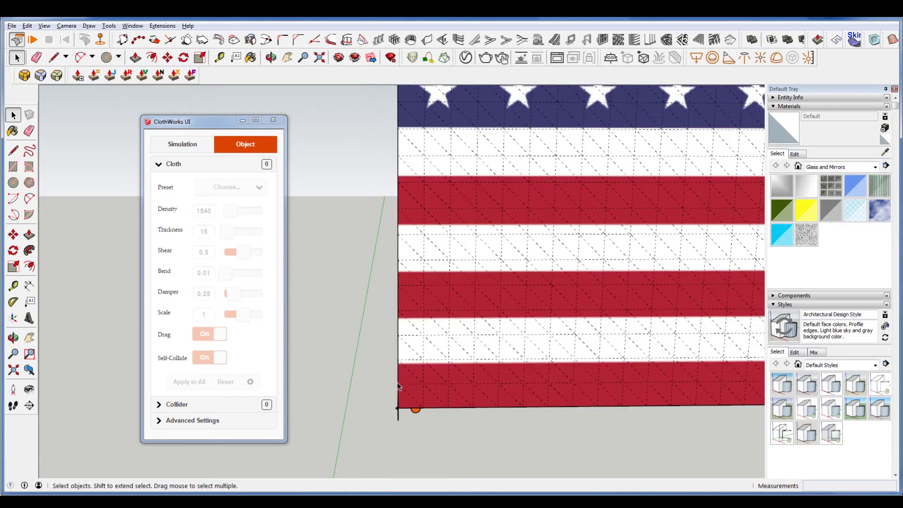
- Place pin markers on the flag's left edge with the Pin tool
{"action": "left_click", "coordinate": [100, 39]}
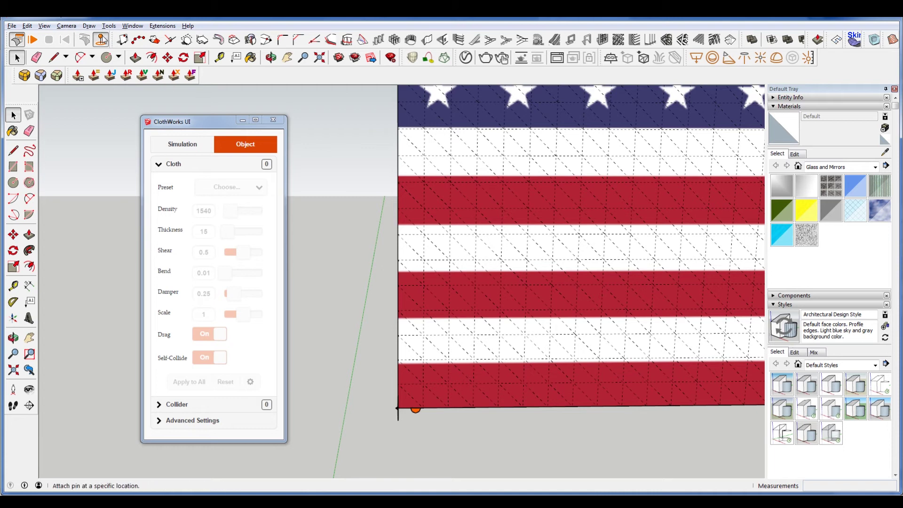
{"action": "left_click", "coordinate": [411, 384]}
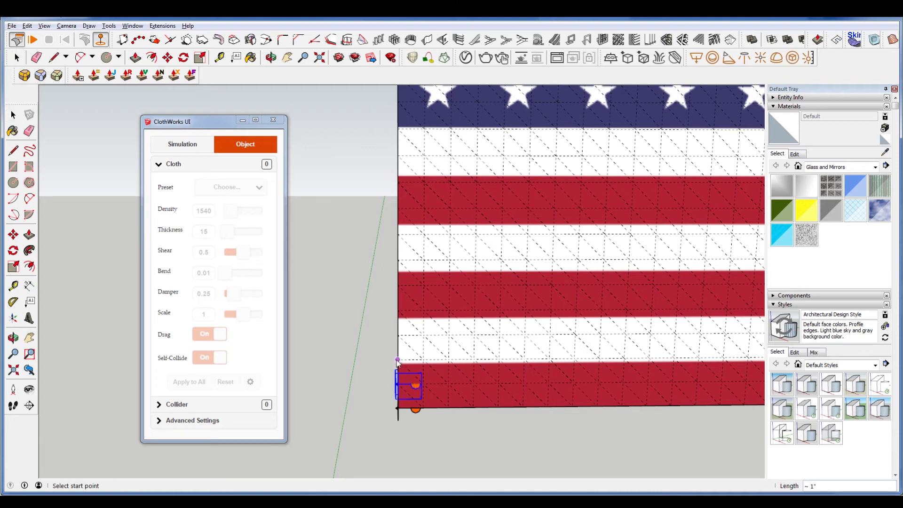
{"action": "left_click", "coordinate": [411, 336]}
- Copy a pin upward and array it as *20 along the flag's left edge
{"action": "key", "text": "m"}
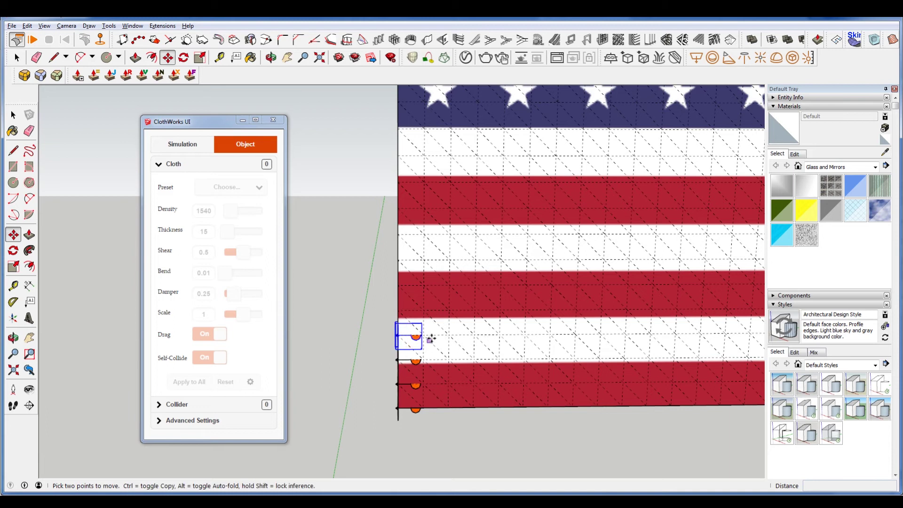
{"action": "key", "text": "ctrl"}
{"action": "left_click", "coordinate": [422, 333]}
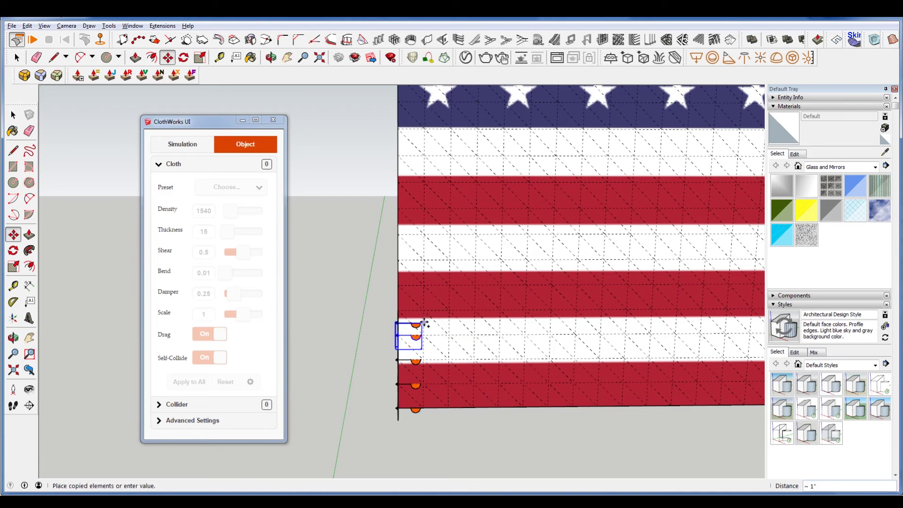
{"action": "left_click", "coordinate": [423, 312]}
{"action": "type", "text": "*10"}
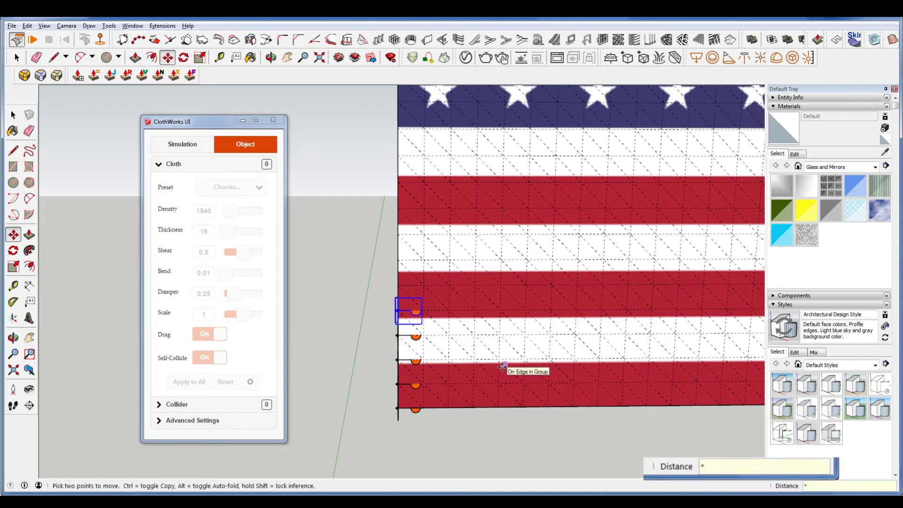
{"action": "key", "text": "Return"}
{"action": "scroll", "coordinate": [502, 366], "scroll_direction": "down", "scroll_amount": 5}
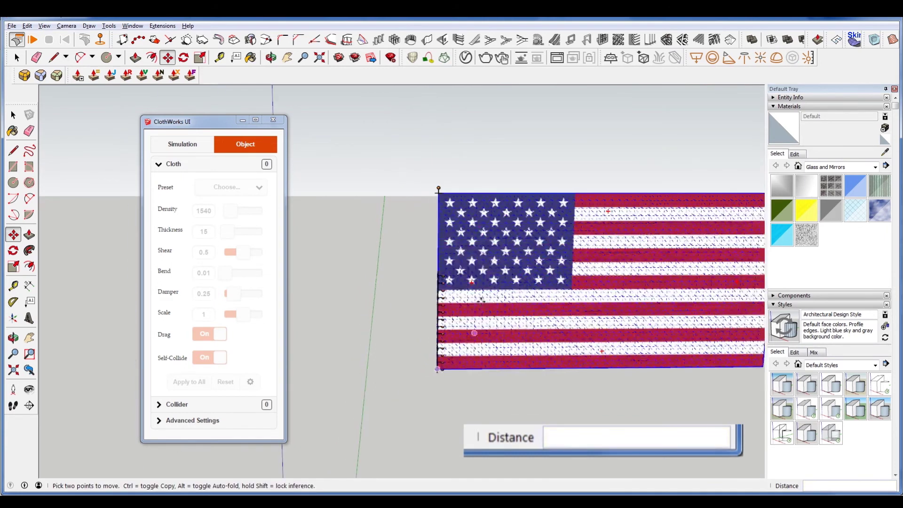
{"action": "type", "text": "*20"}
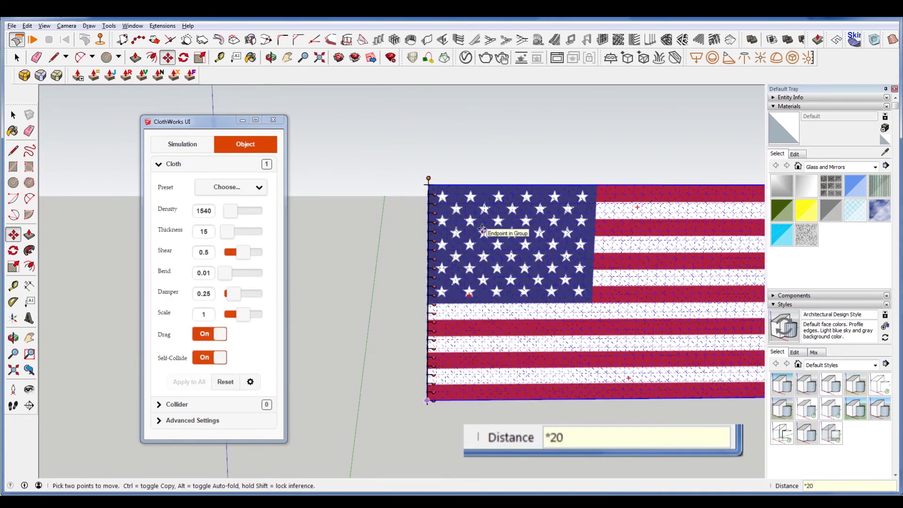
{"action": "key", "text": "Return"}
{"action": "key", "text": "space"}
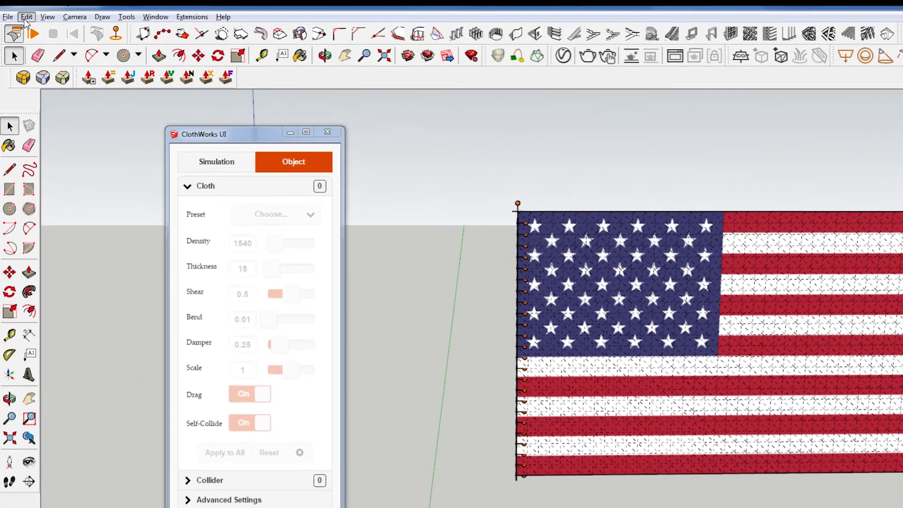
- Paste the flagpole back in place and unhide it
{"action": "left_click", "coordinate": [27, 26]}
{"action": "left_click", "coordinate": [62, 97]}
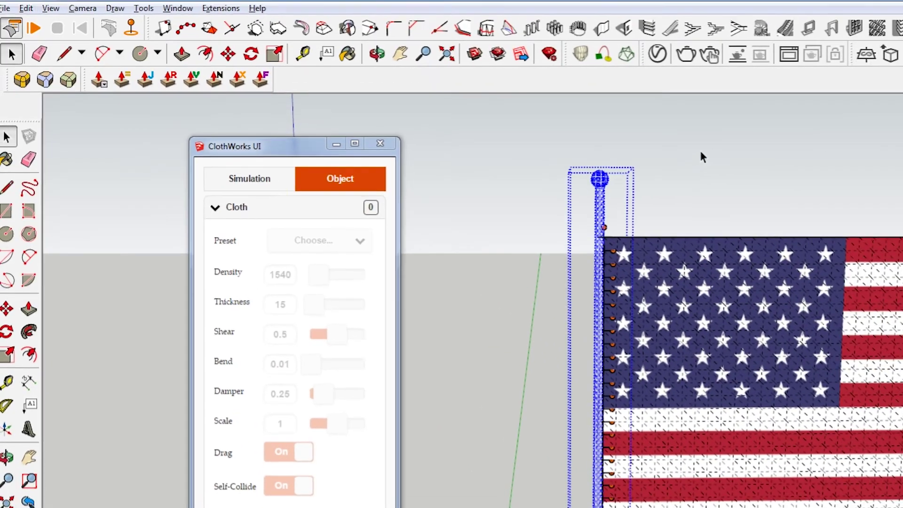
{"action": "right_click", "coordinate": [601, 194]}
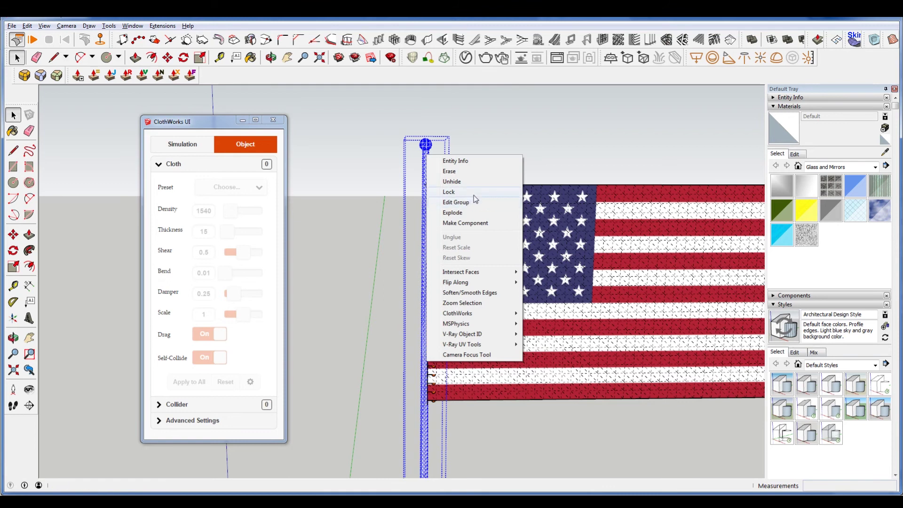
{"action": "left_click", "coordinate": [476, 177]}
- Deselect the pole and turn off Hidden Geometry to hide the flag's mesh lines
{"action": "left_click", "coordinate": [431, 138]}
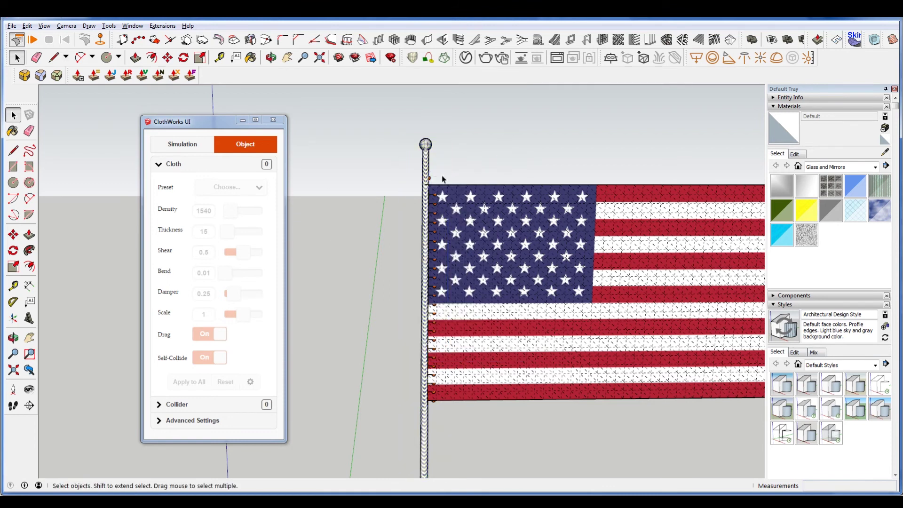
{"action": "left_click", "coordinate": [44, 26]}
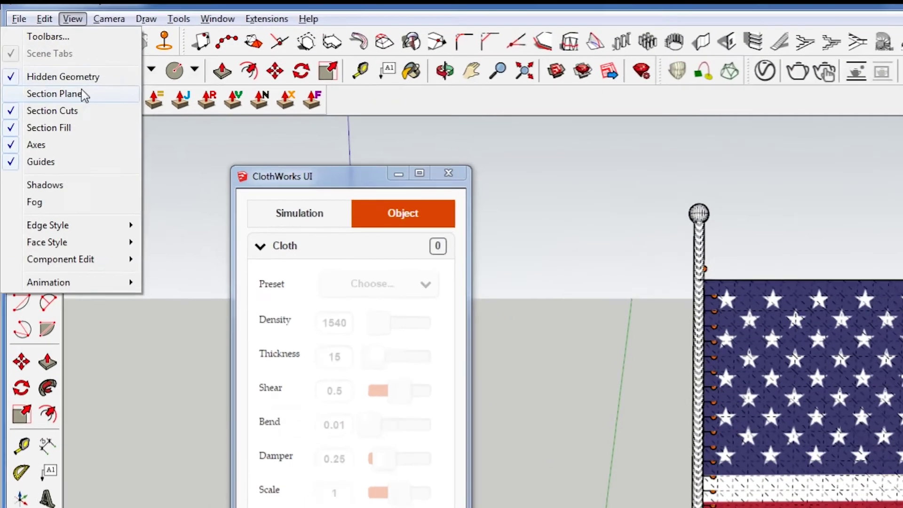
{"action": "left_click", "coordinate": [63, 77]}
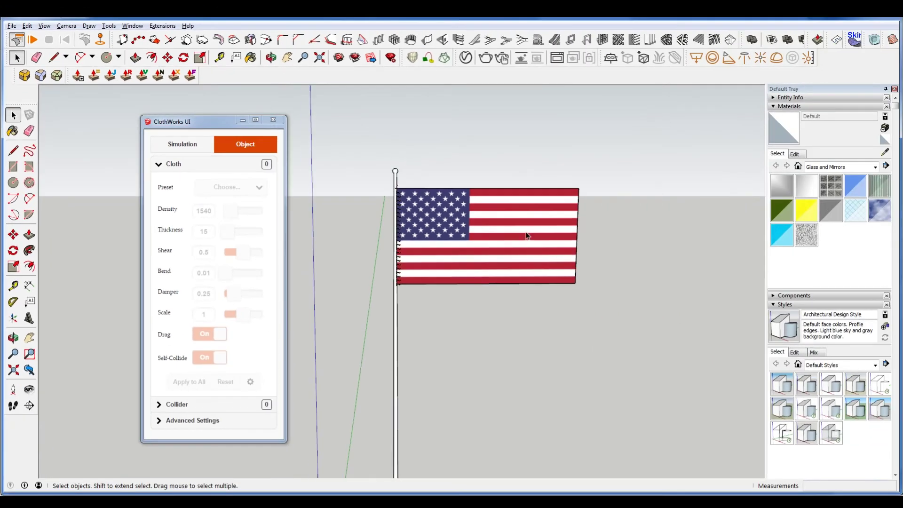
- Run the ClothWorks simulation and orbit around the waving flag
{"action": "left_click_drag", "start_coordinate": [197, 124], "coordinate": [166, 126]}
{"action": "left_click", "coordinate": [32, 40]}
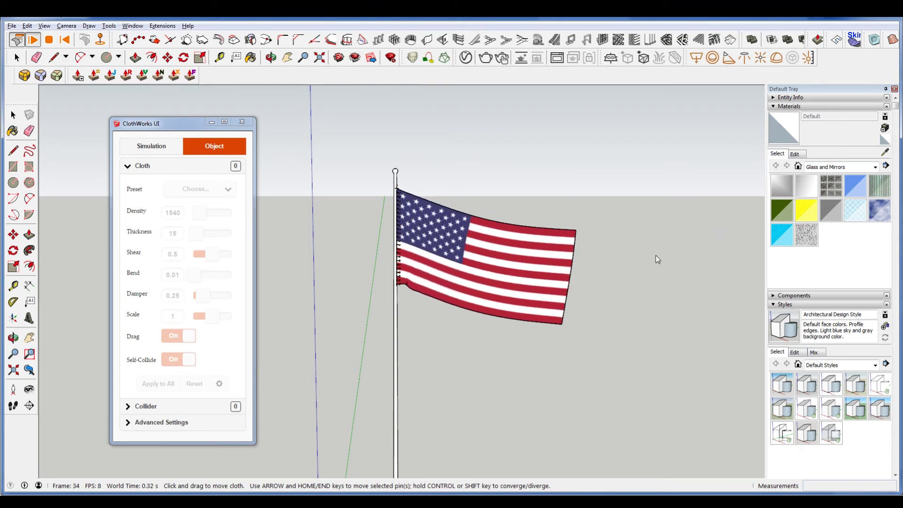
{"action": "middle_click_drag", "start_coordinate": [655, 256], "coordinate": [605, 334]}
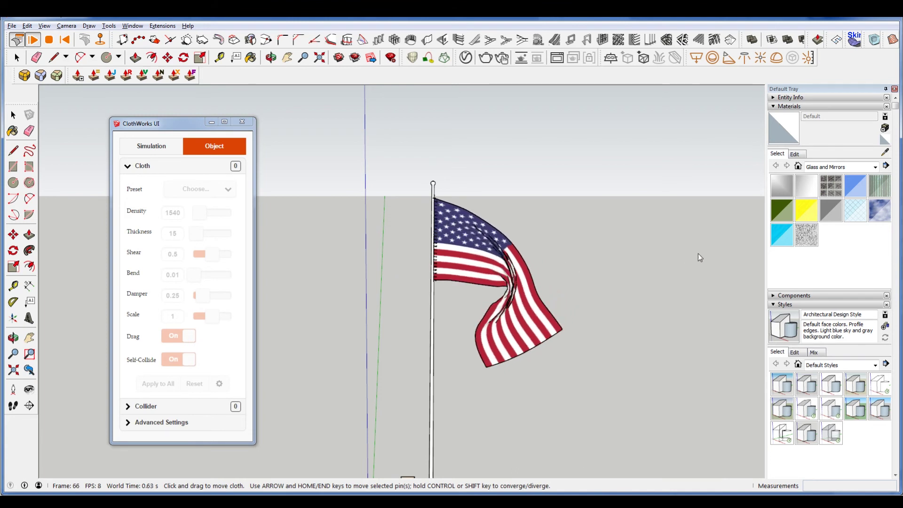
{"action": "scroll", "coordinate": [541, 252], "scroll_direction": "down", "scroll_amount": 2}
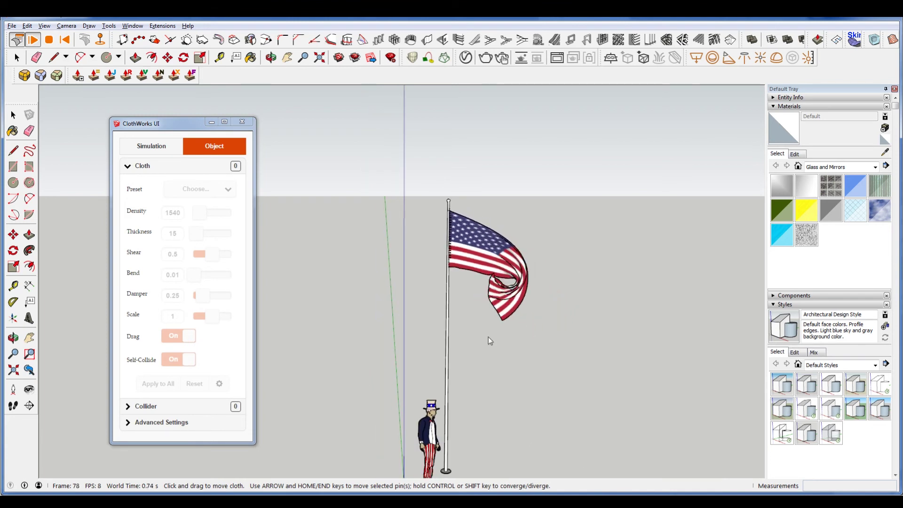
{"action": "middle_click_drag", "start_coordinate": [475, 377], "coordinate": [498, 343]}
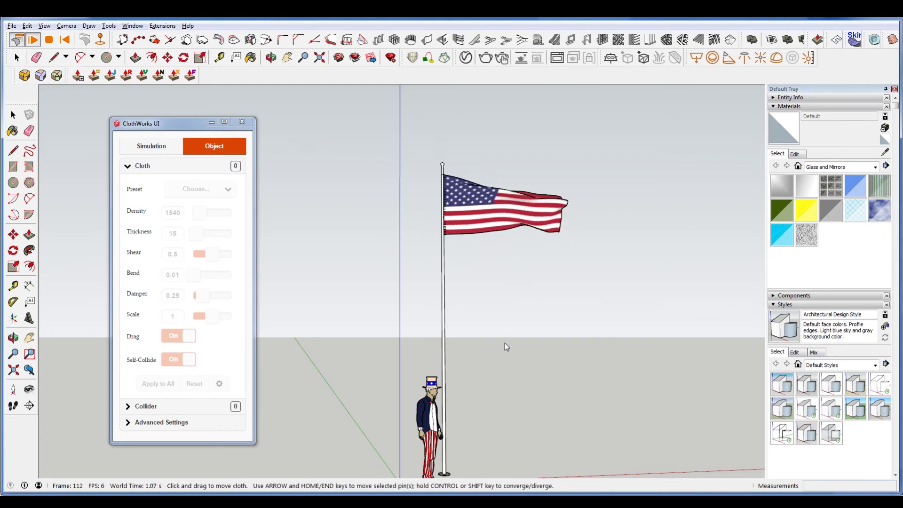
{"action": "scroll", "coordinate": [491, 320], "scroll_direction": "down", "scroll_amount": 3}
{"action": "scroll", "coordinate": [476, 380], "scroll_direction": "up", "scroll_amount": 1}
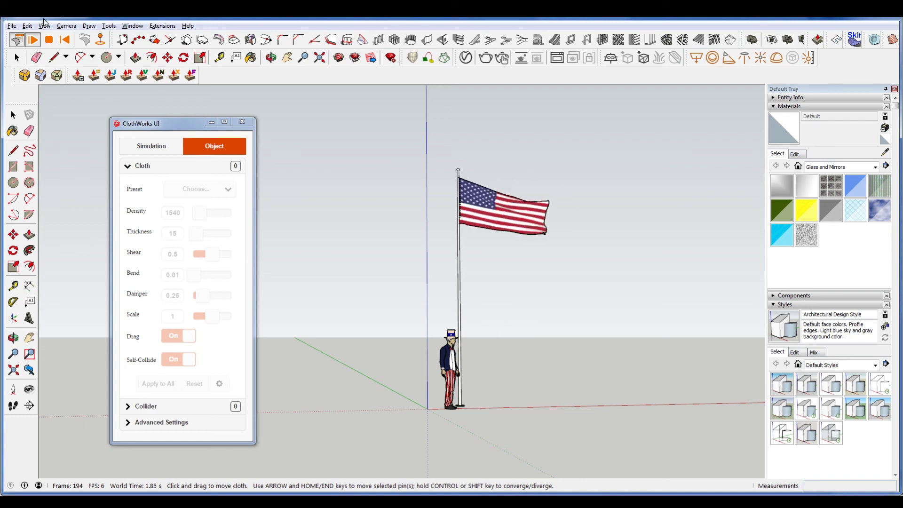
- Hide the model axes and orbit so the pole and Uncle Sam shift left
{"action": "left_click", "coordinate": [44, 26]}
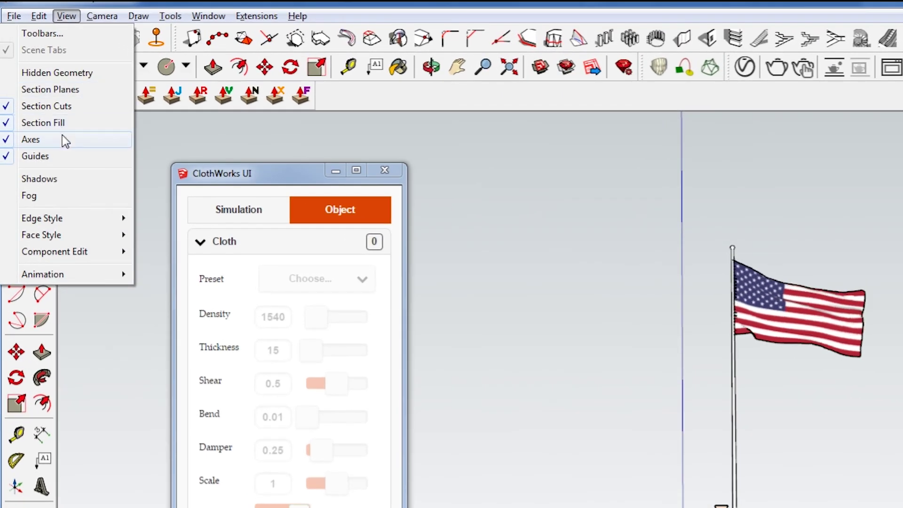
{"action": "left_click", "coordinate": [43, 102]}
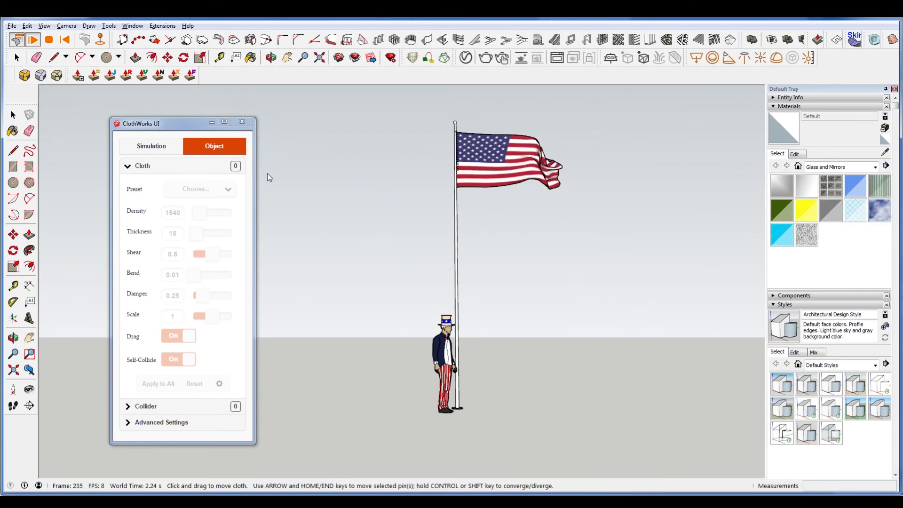
{"action": "left_click", "coordinate": [283, 58]}
{"action": "left_click_drag", "start_coordinate": [483, 330], "coordinate": [480, 361]}
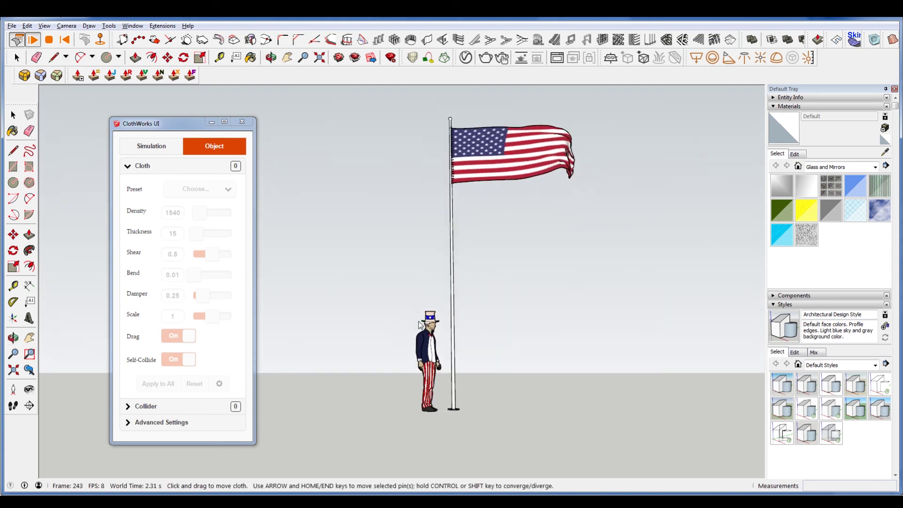
- Stop the ClothWorks simulation, freezing the flag's rippled shape, then deselect it
{"action": "left_click", "coordinate": [49, 41]}
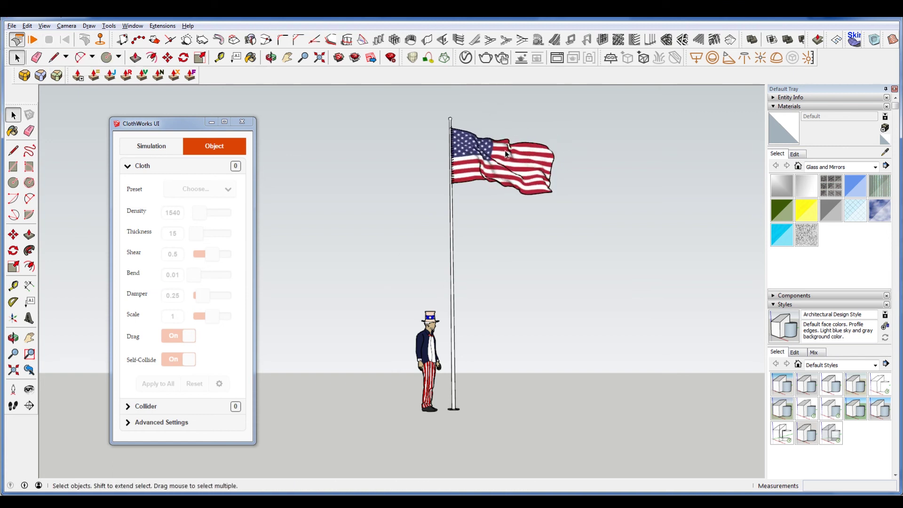
{"action": "left_click", "coordinate": [526, 190]}
{"action": "key", "text": "m"}
{"action": "left_click", "coordinate": [523, 178]}
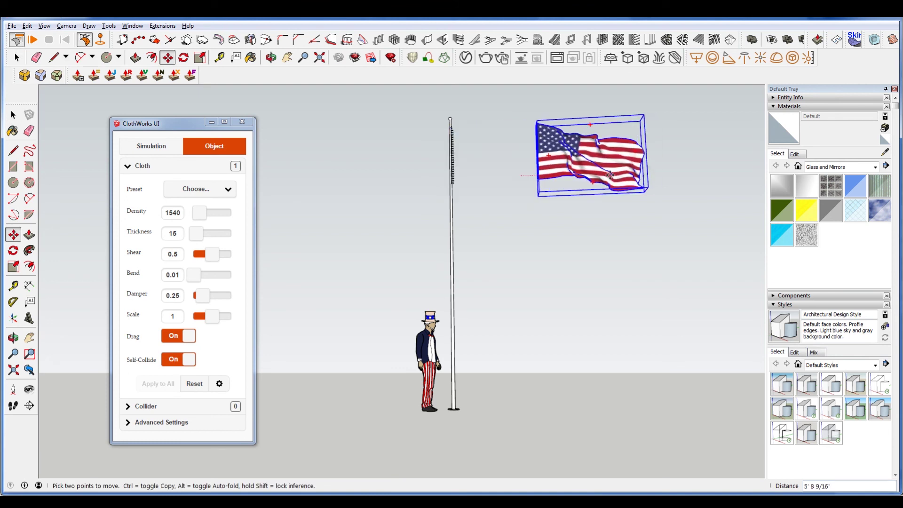
{"action": "key", "text": "Escape"}
{"action": "key", "text": "space"}
{"action": "left_click", "coordinate": [637, 232]}
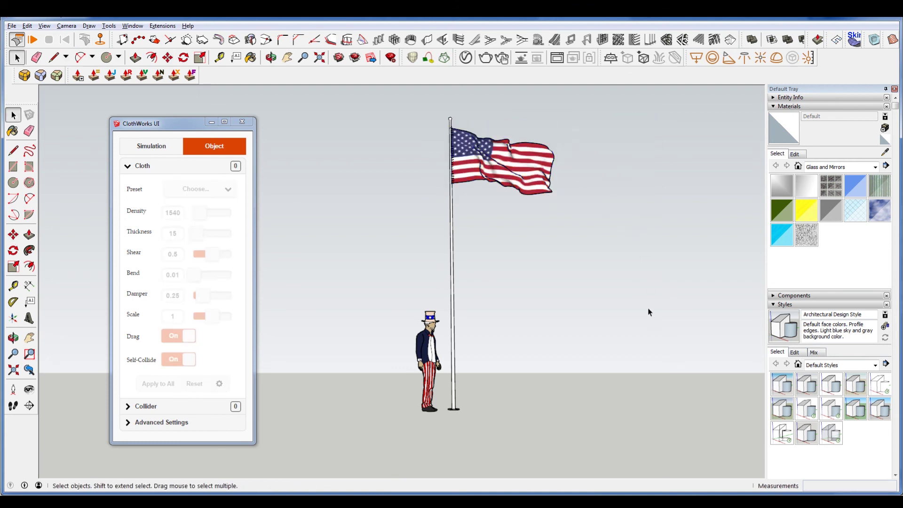